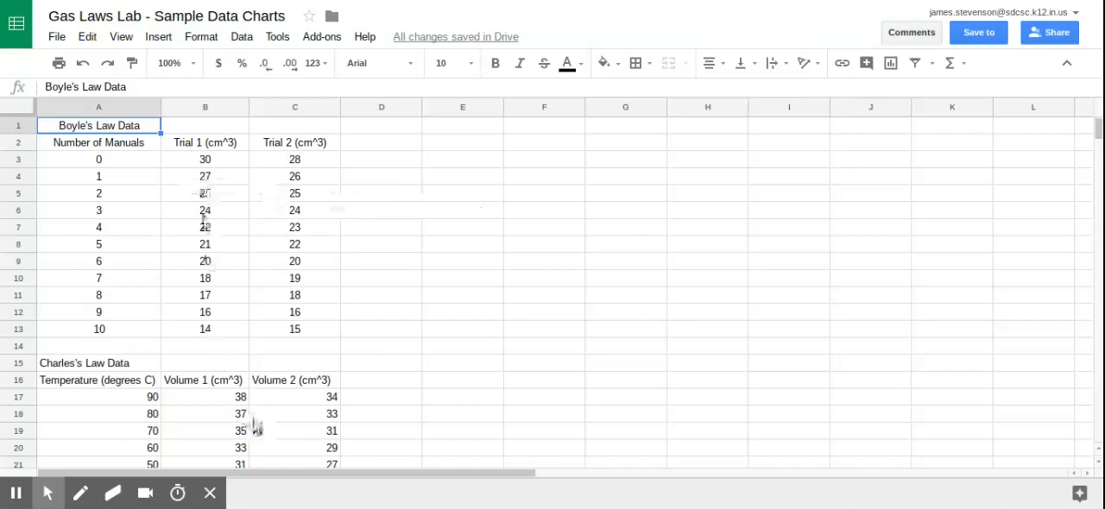
Insert a chart from the Boyle's Law data in A2:C13, including the column headers.
scroll(256, 426, down, 1)
scroll(255, 405, up, 1)
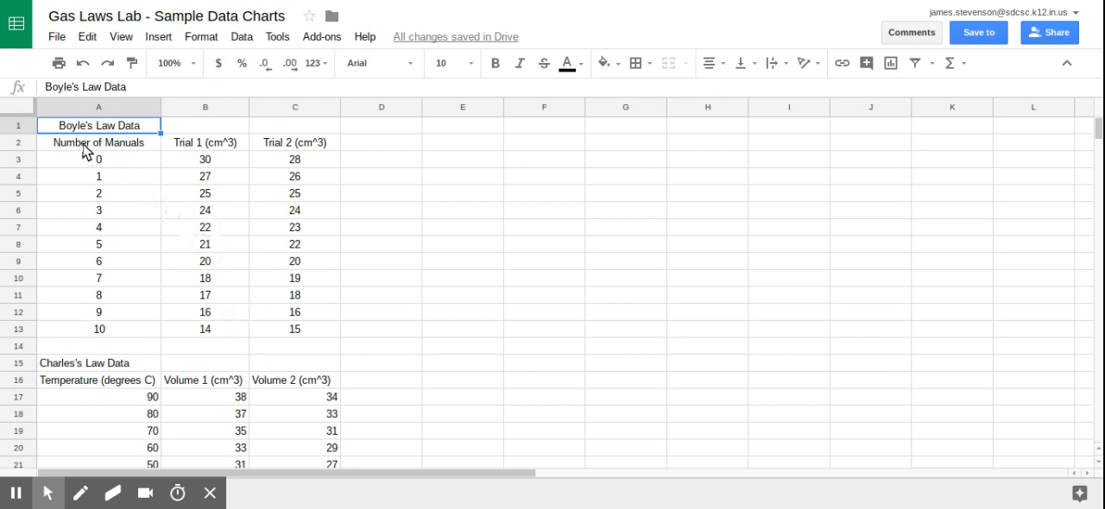
drag(84, 149, 302, 337)
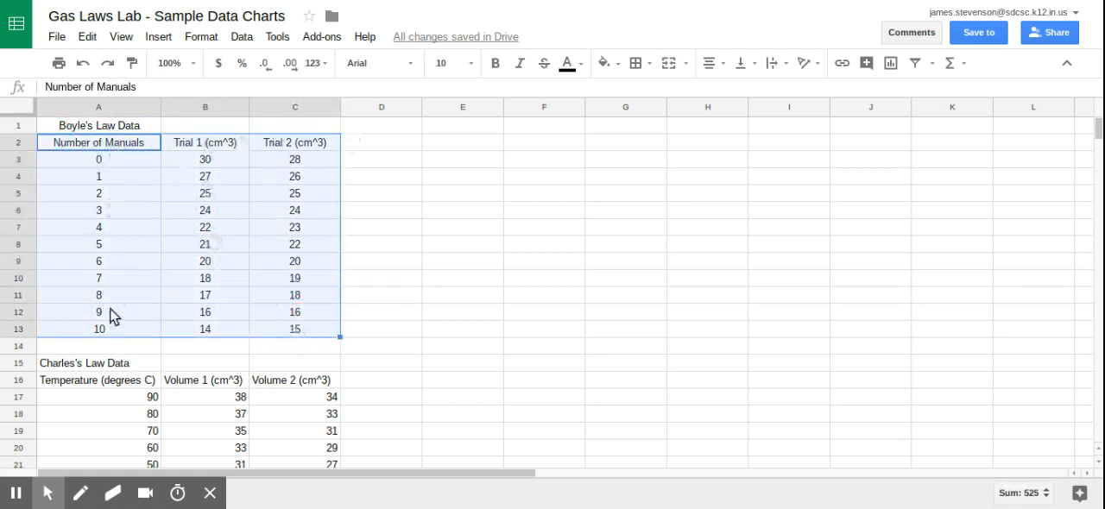
click(163, 40)
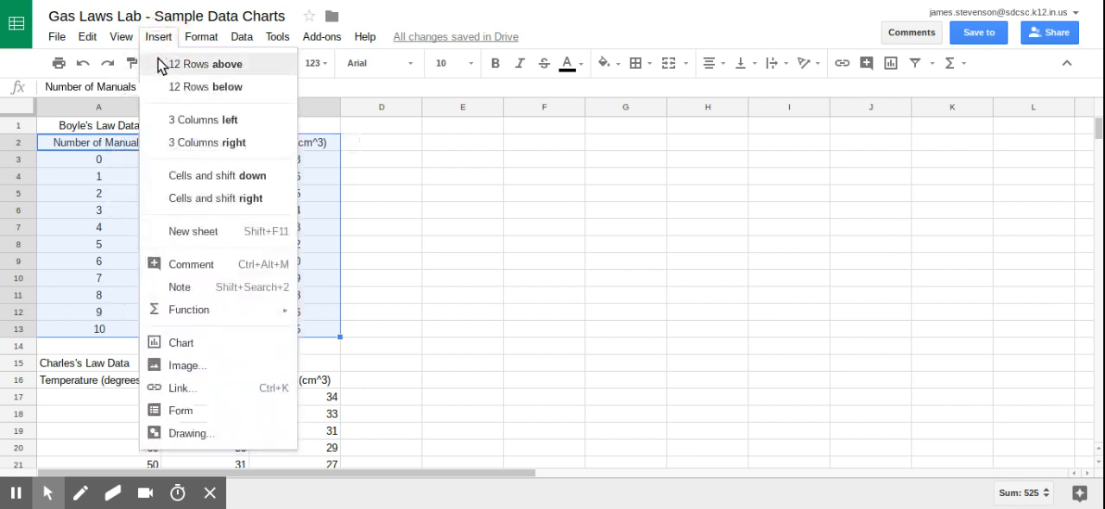
click(186, 345)
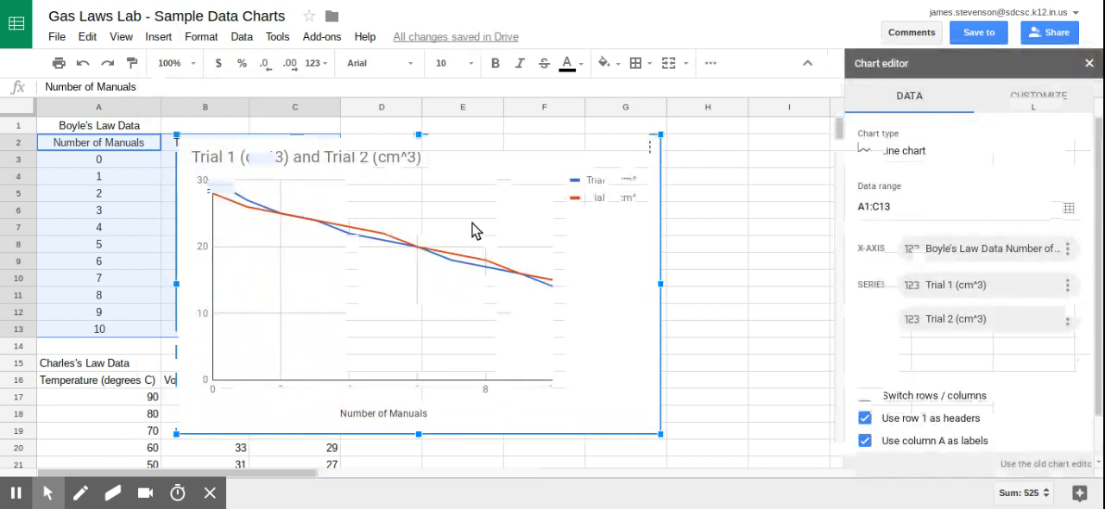
Change the Boyle's Law chart's type to Scatter chart.
click(917, 154)
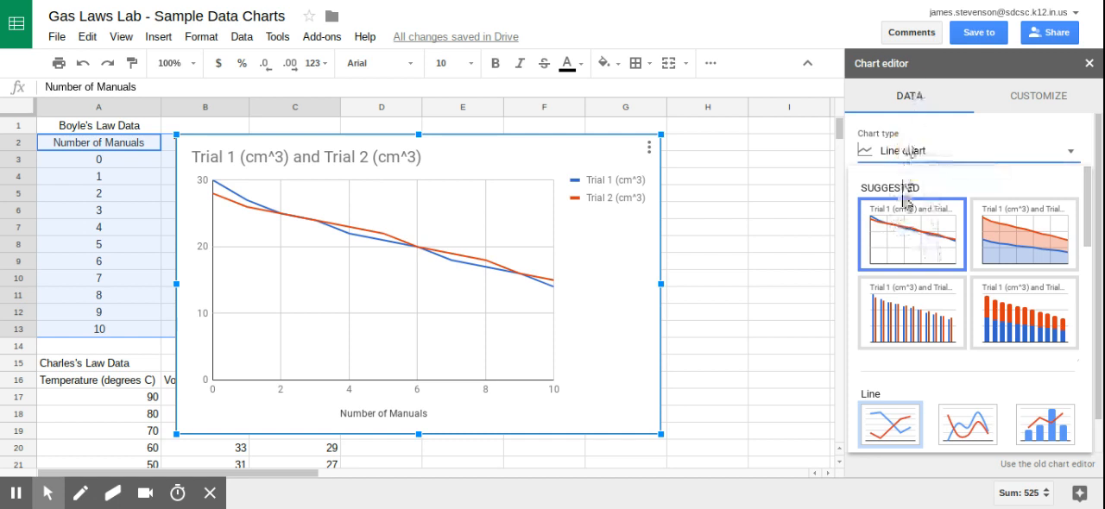
scroll(921, 253, down, 3)
scroll(919, 250, down, 8)
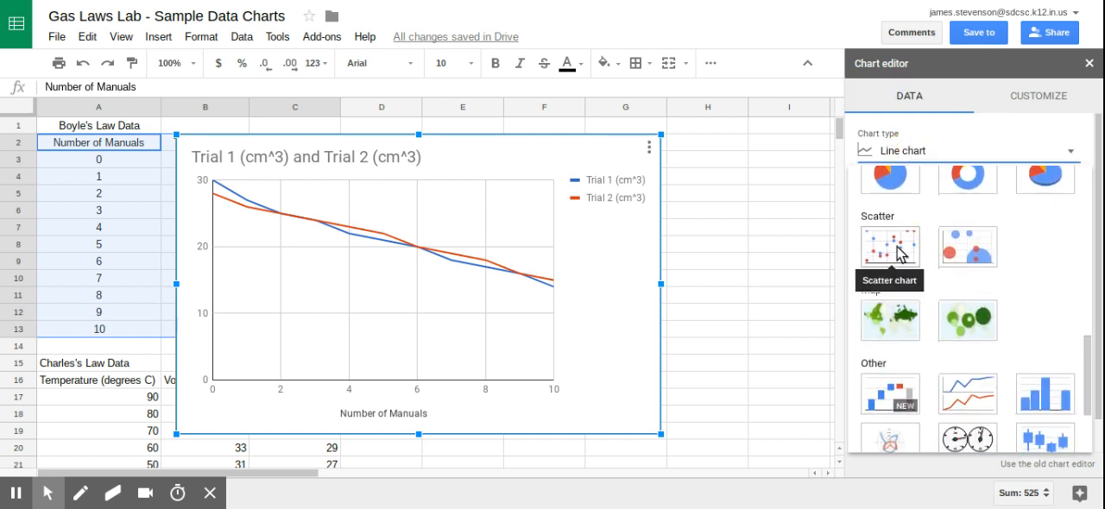
click(898, 252)
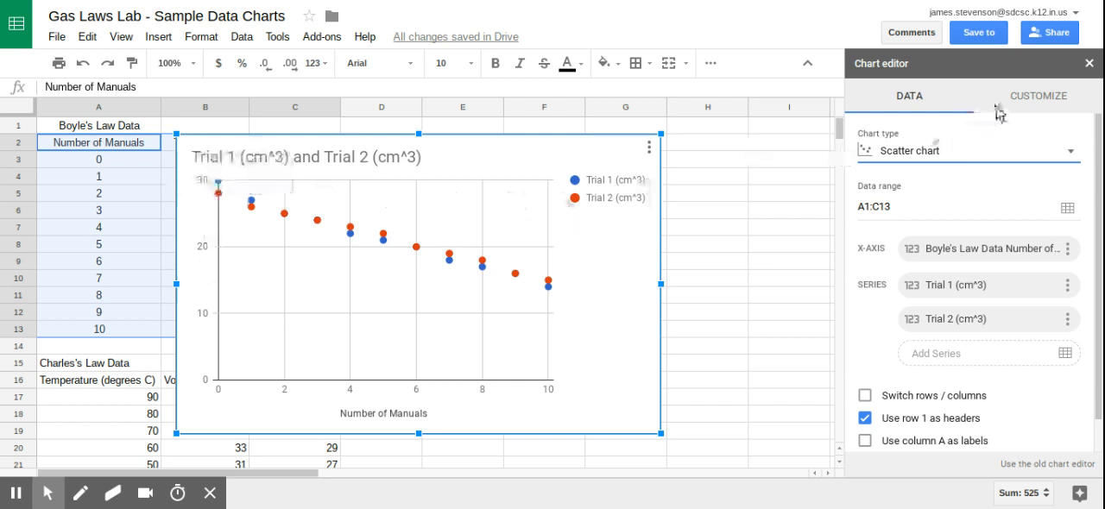
Replace the scatter chart's title with "Boyle's Law".
click(1035, 102)
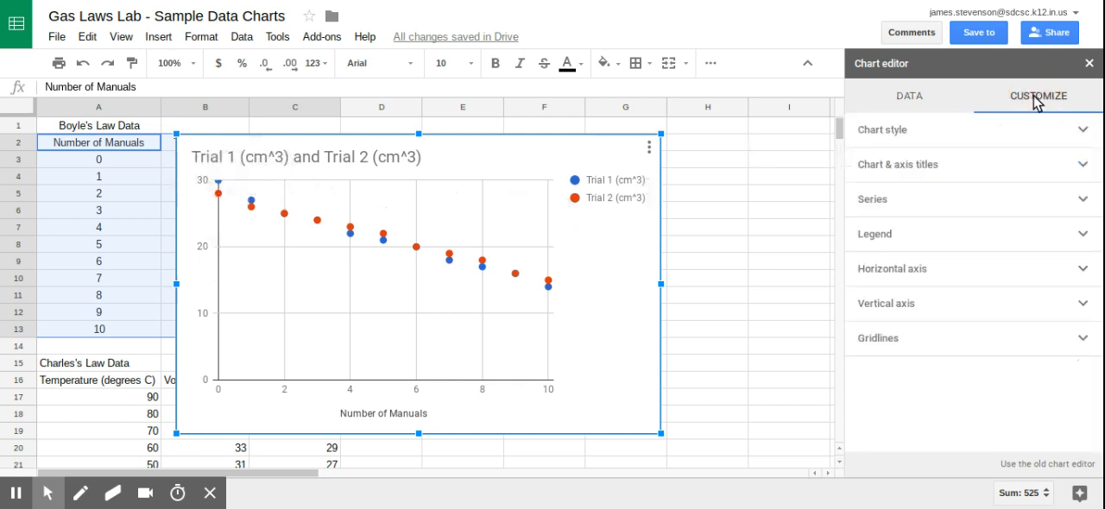
click(932, 138)
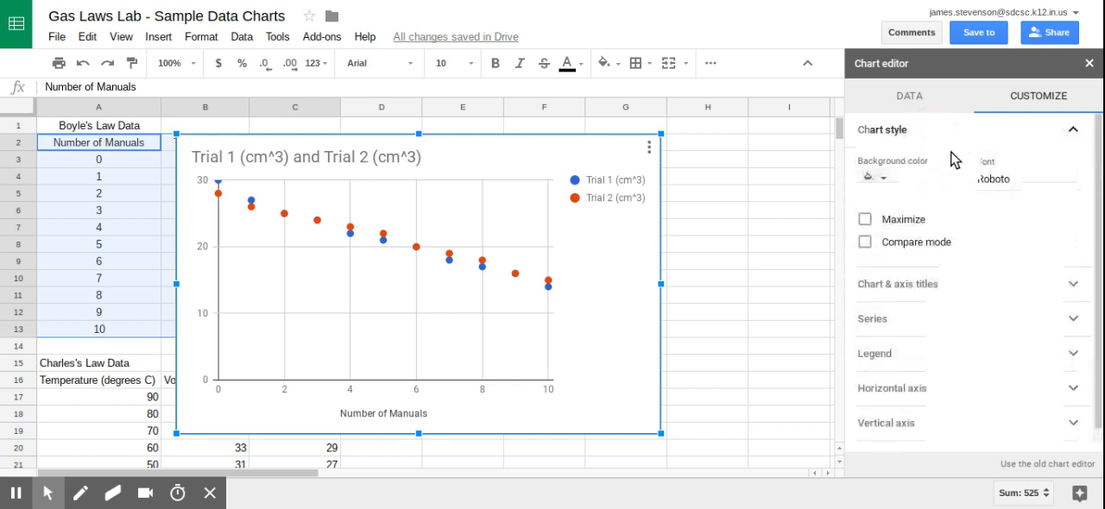
click(976, 132)
click(934, 169)
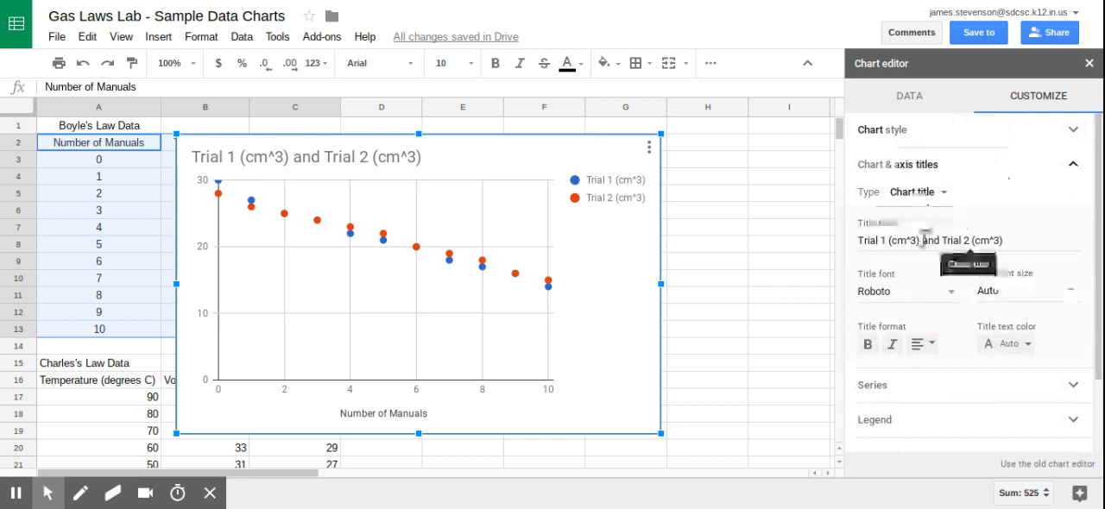
click(924, 199)
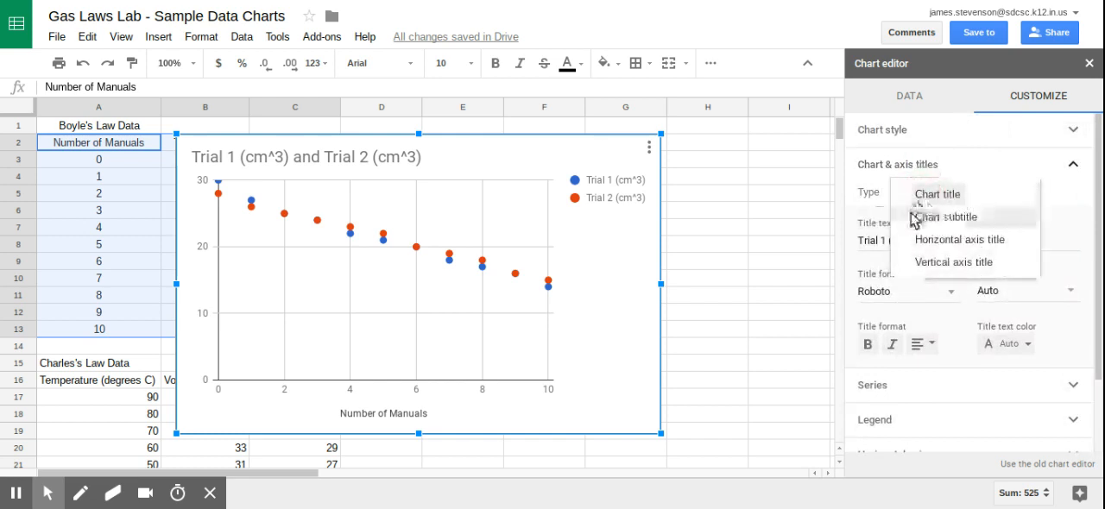
click(920, 200)
drag(1008, 243, 861, 239)
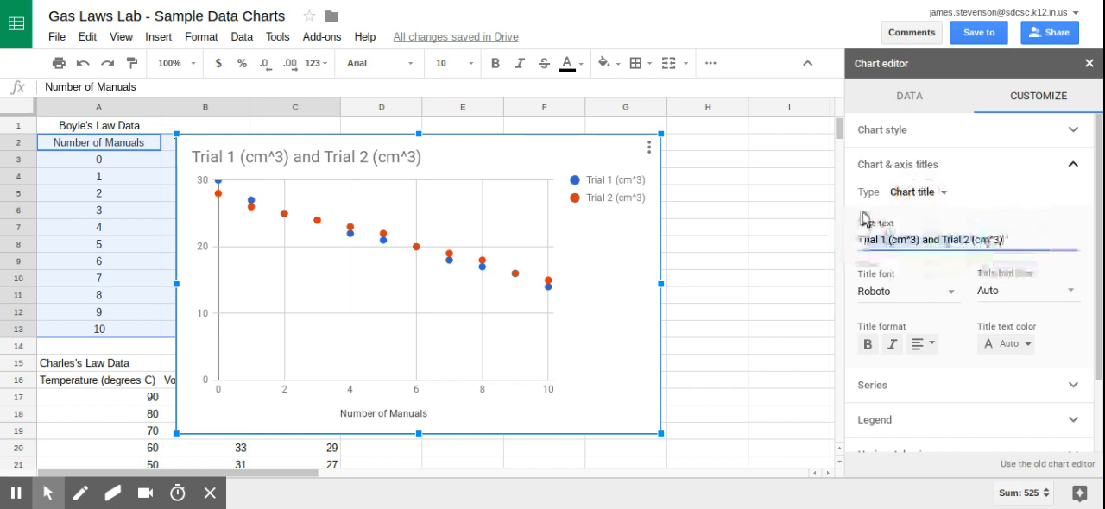
key(BackSpace)
text(Boyle's Law)
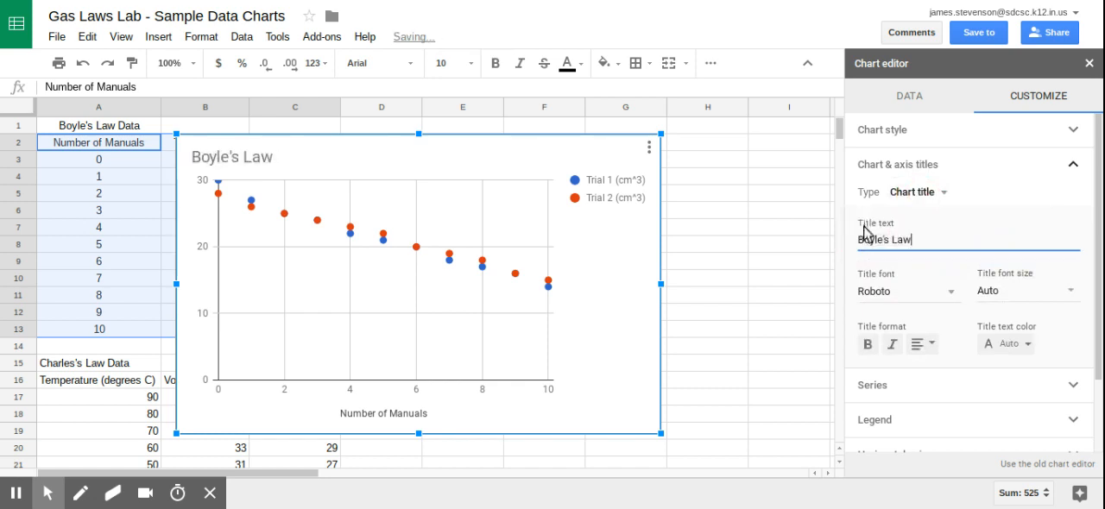
Set the chart's vertical axis title to "Volume (cm^3)" and check the horizontal axis title.
click(922, 192)
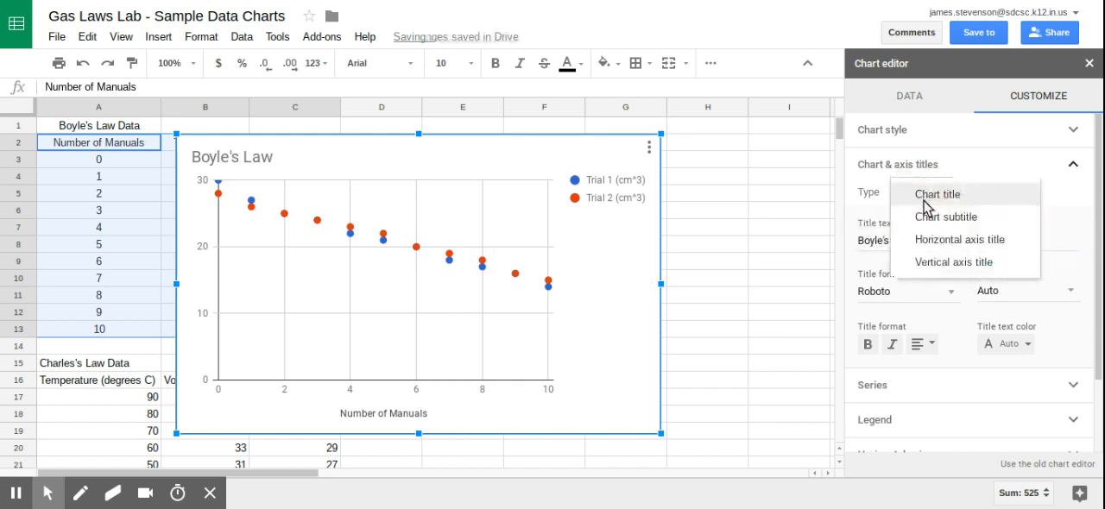
click(932, 242)
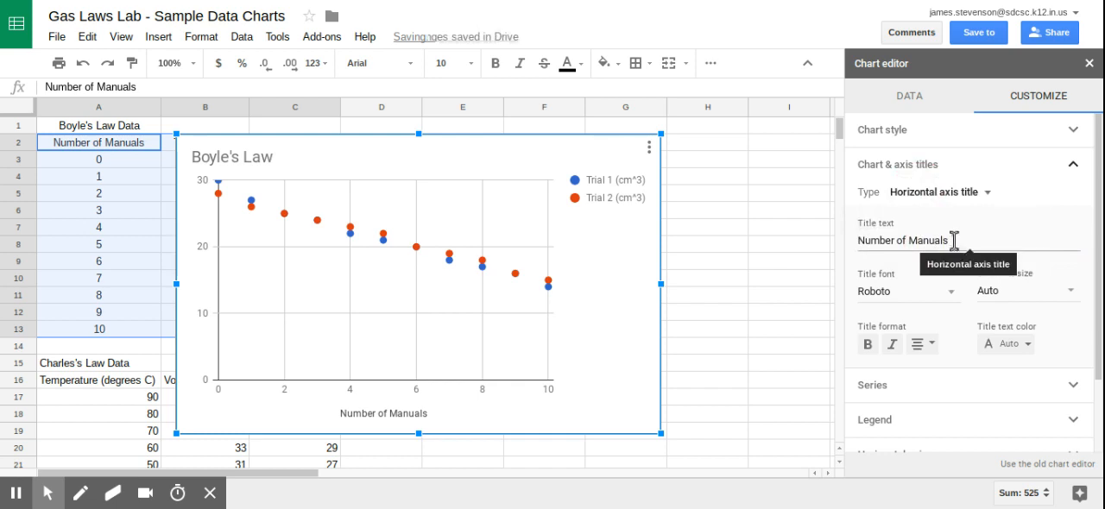
click(962, 193)
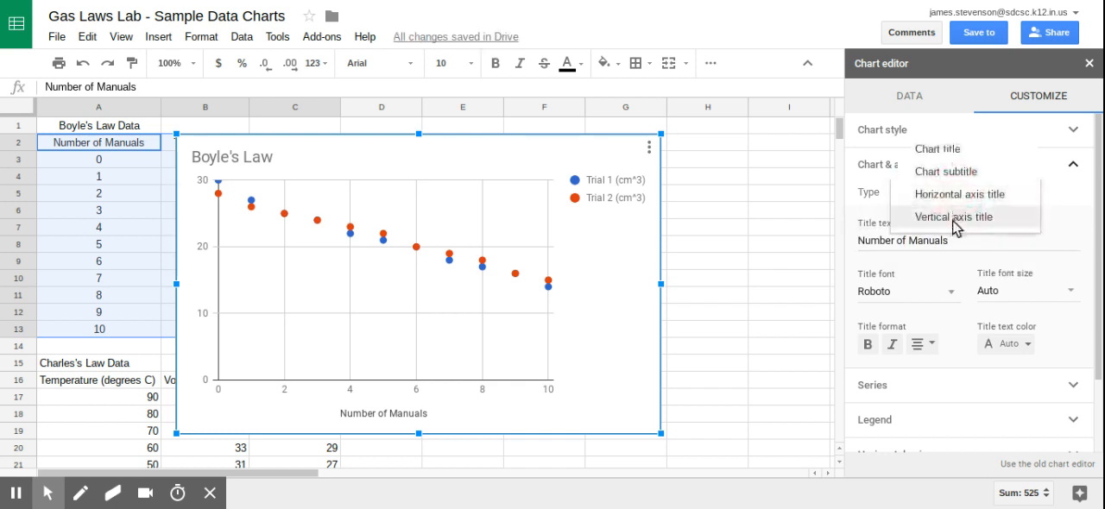
click(956, 219)
click(946, 243)
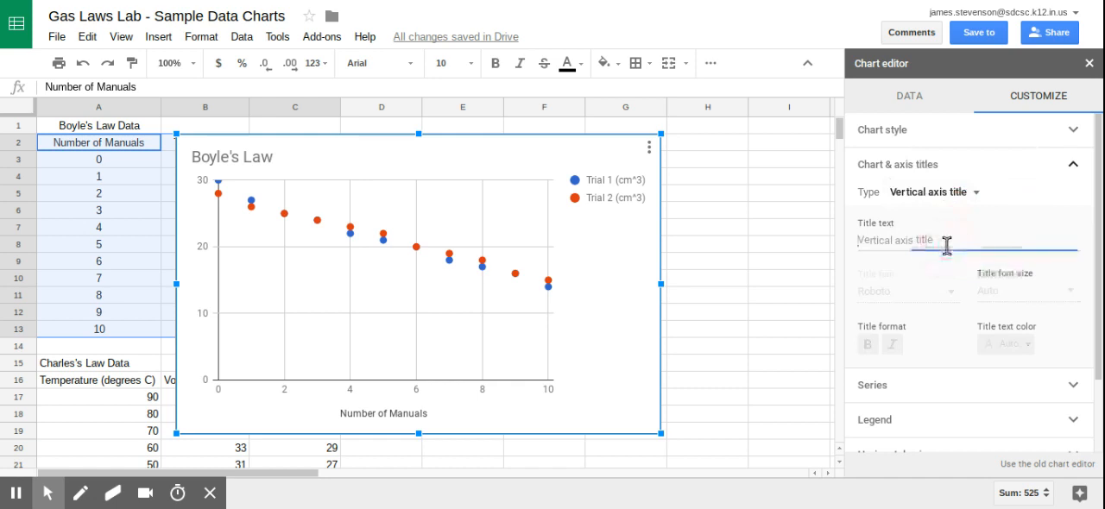
text(Volume (cm^3)
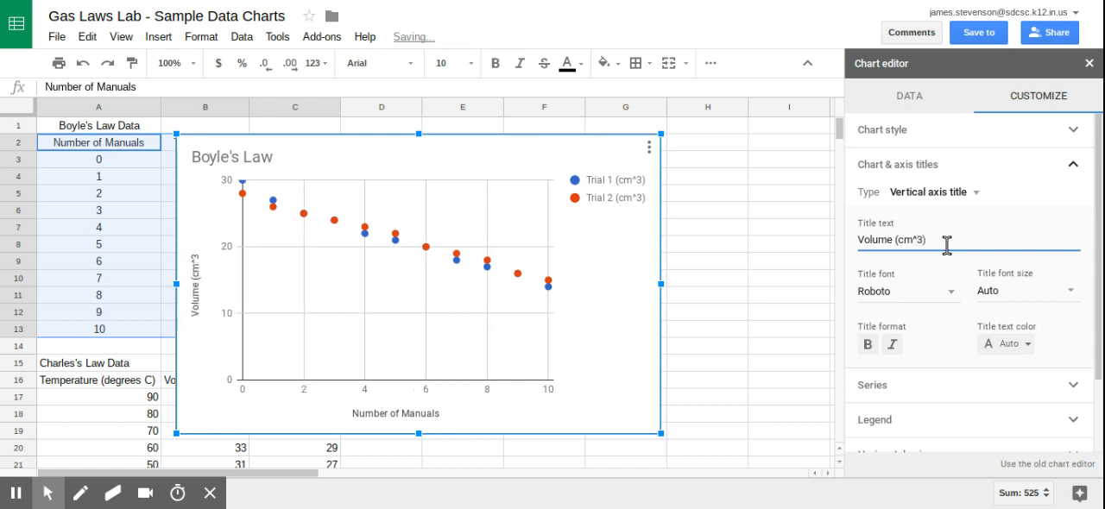
click(930, 197)
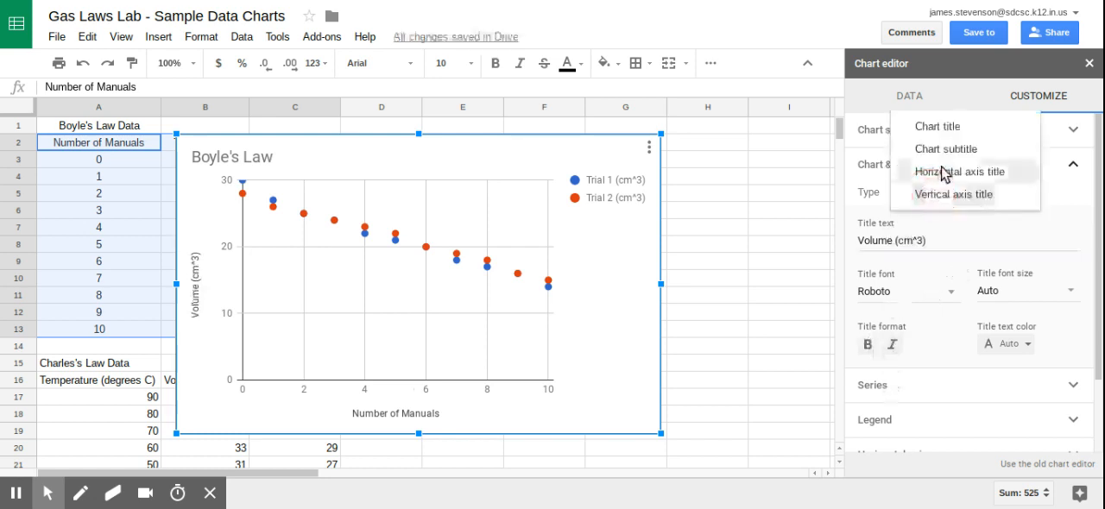
click(945, 173)
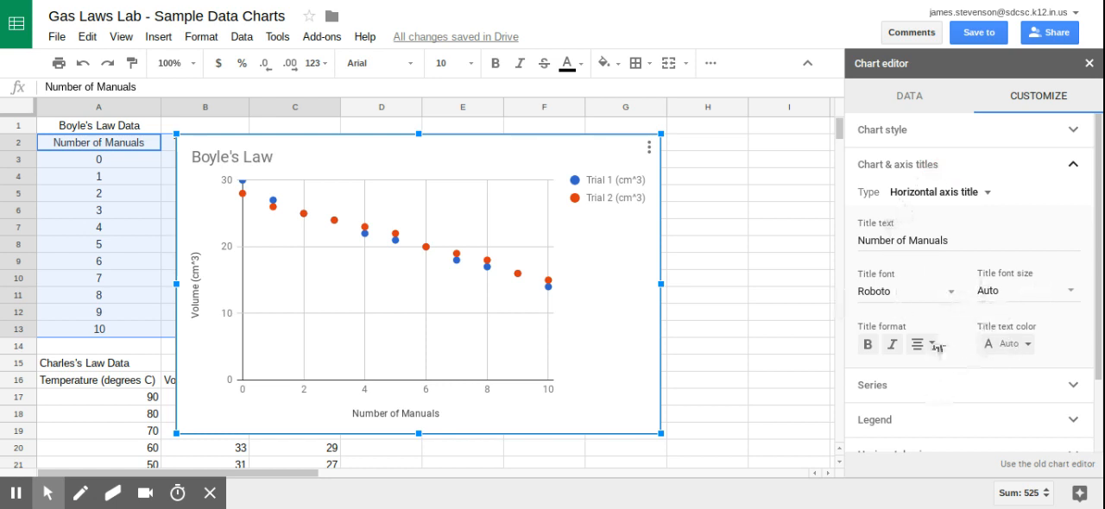
click(967, 173)
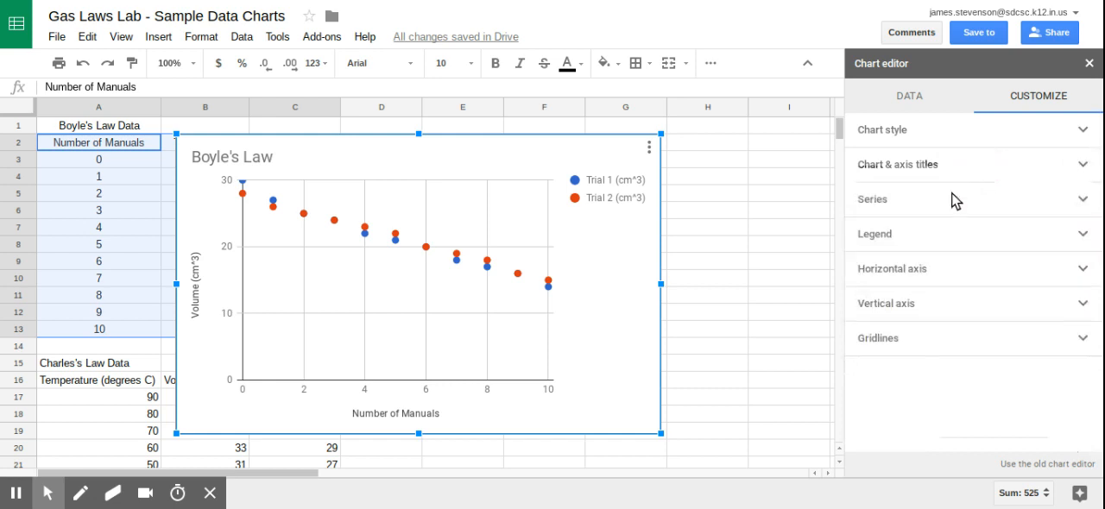
Add a linear trendline to all series of the Boyle's Law chart and close the chart editor.
click(925, 201)
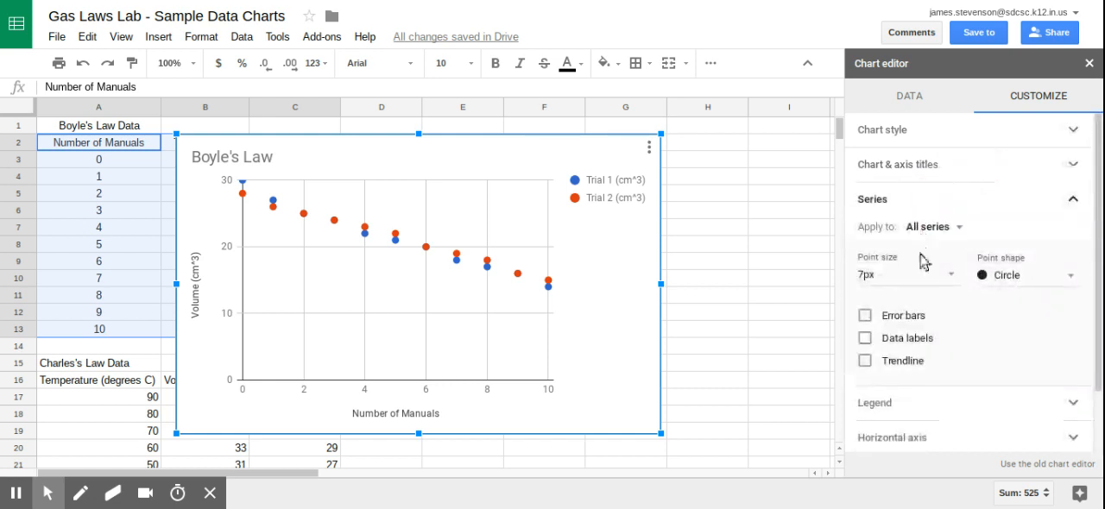
click(865, 363)
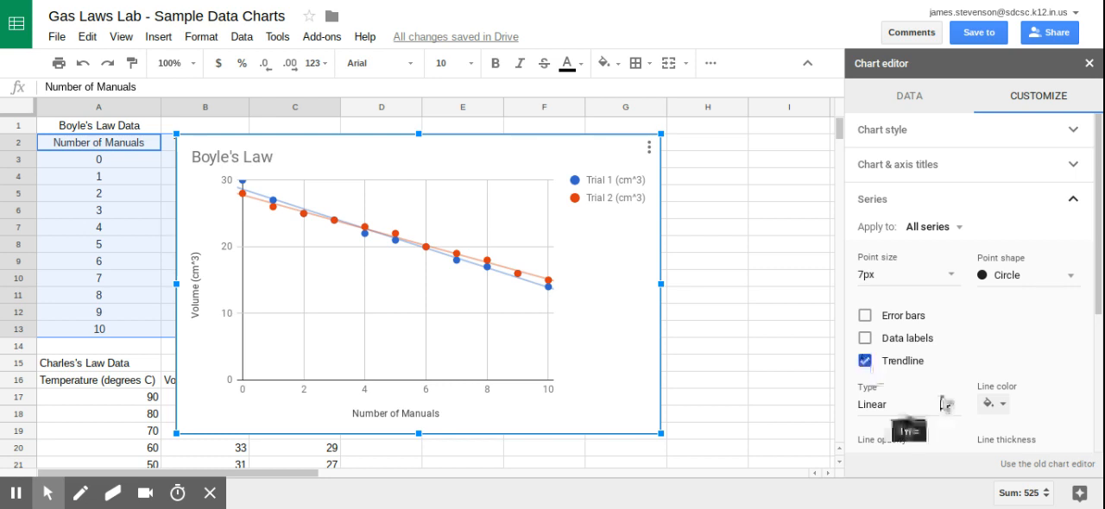
scroll(928, 402, down, 1)
scroll(925, 398, down, 3)
scroll(925, 403, up, 4)
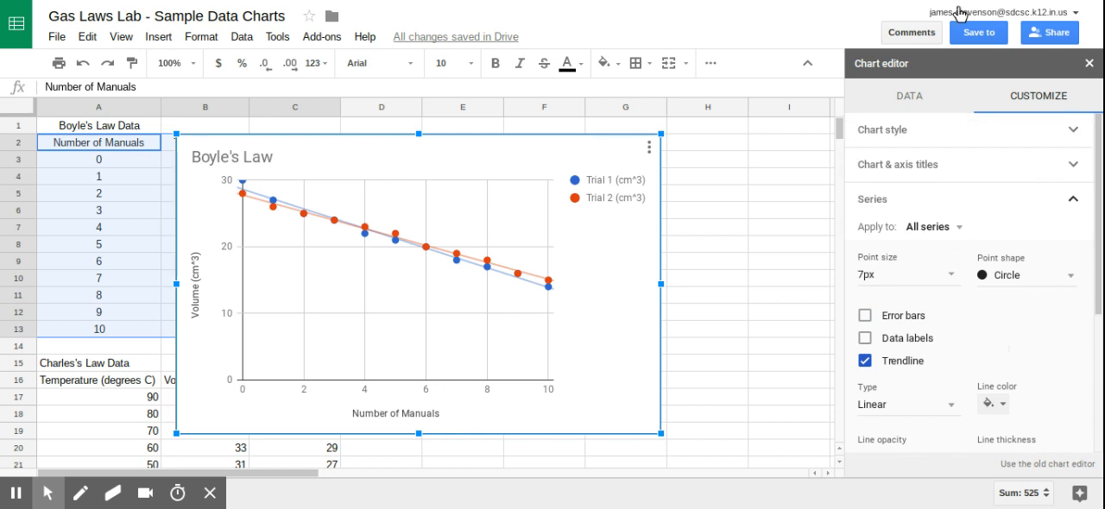
click(913, 204)
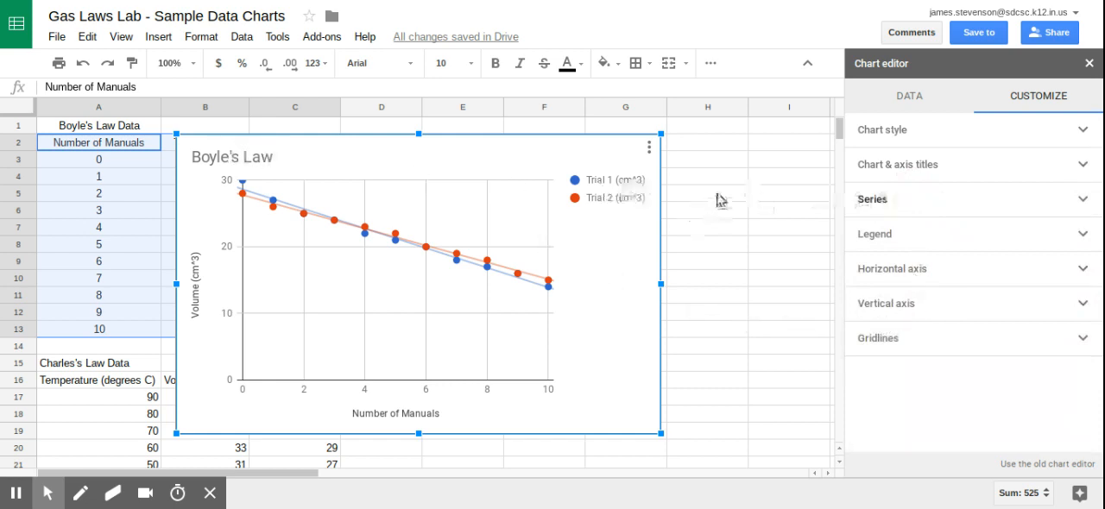
click(1090, 63)
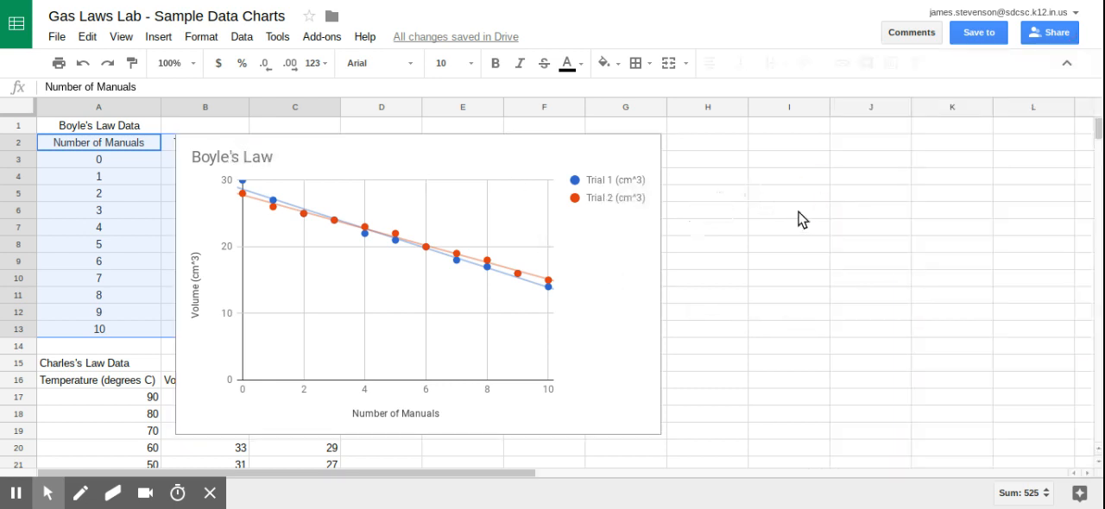
Shrink the Boyle's Law chart and place it beside its data table, over columns D to G.
click(514, 155)
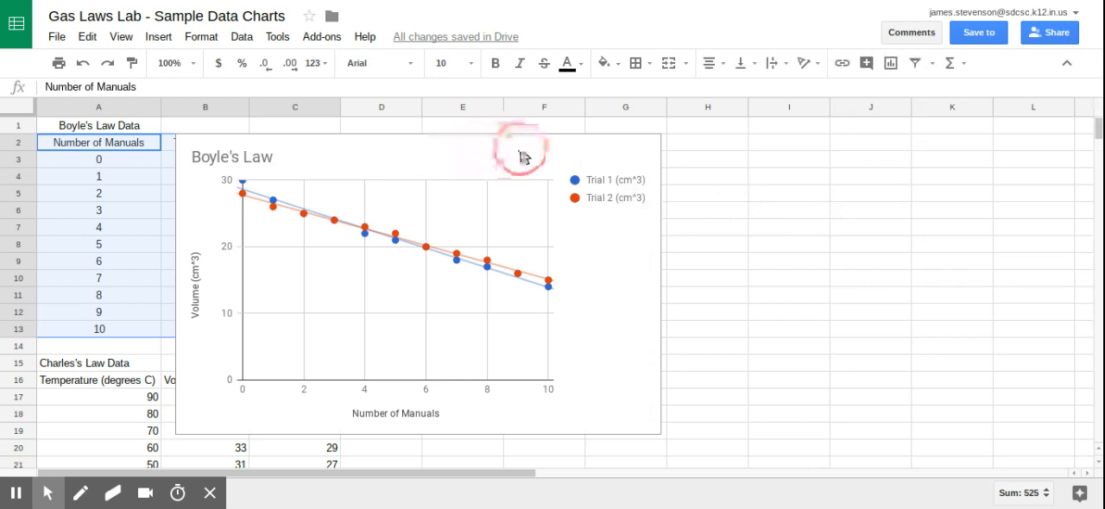
drag(660, 135, 469, 250)
drag(368, 266, 553, 166)
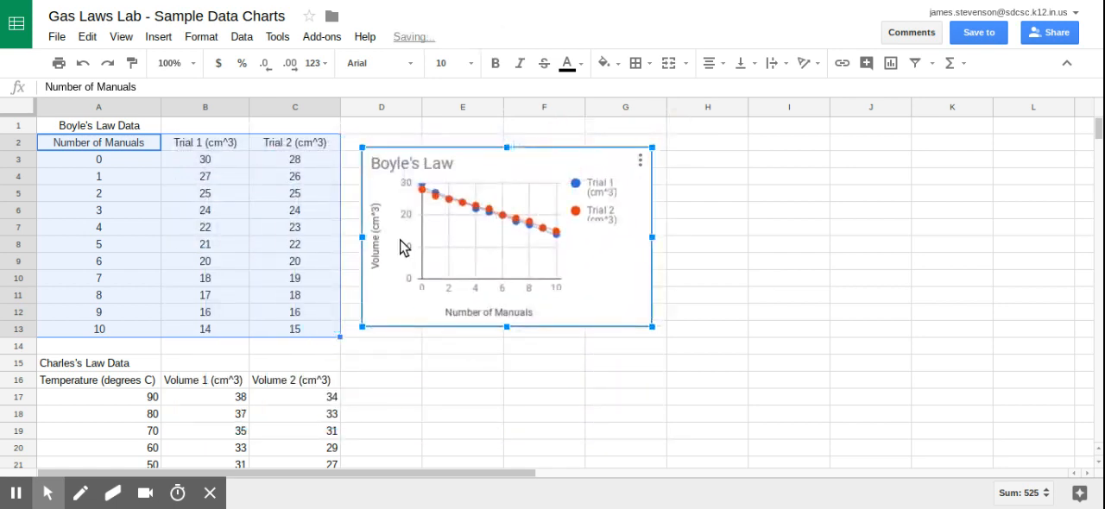
Move the Charles's Law Volume 1 and Volume 2 columns, B16:C26 with headers, to the range starting at D16.
scroll(399, 261, down, 1)
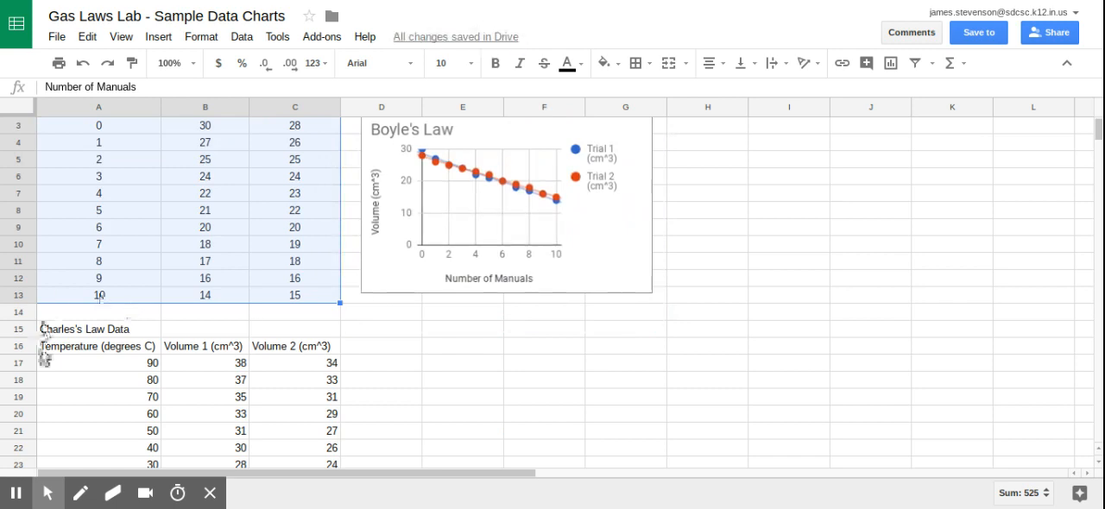
scroll(414, 353, down, 2)
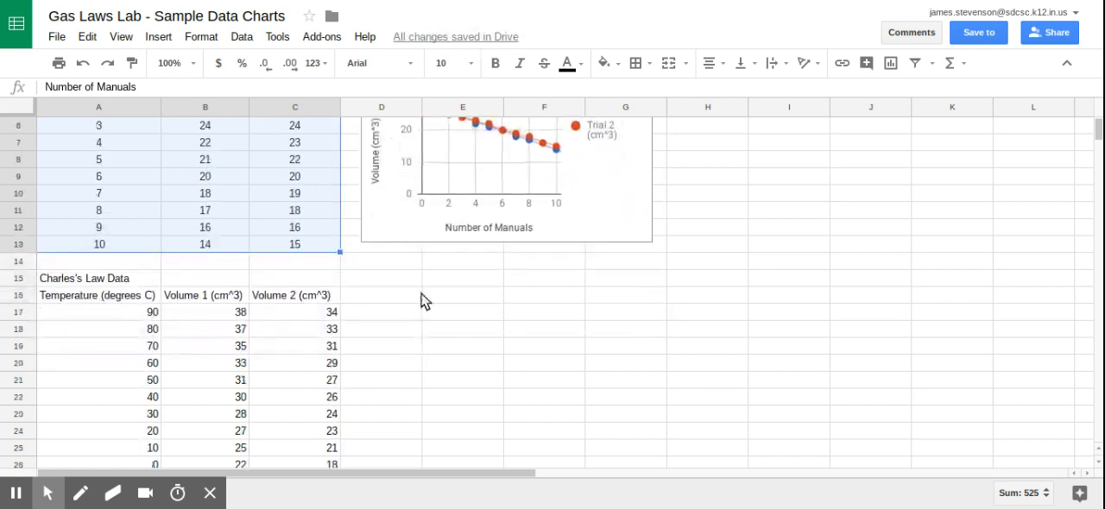
scroll(423, 302, down, 2)
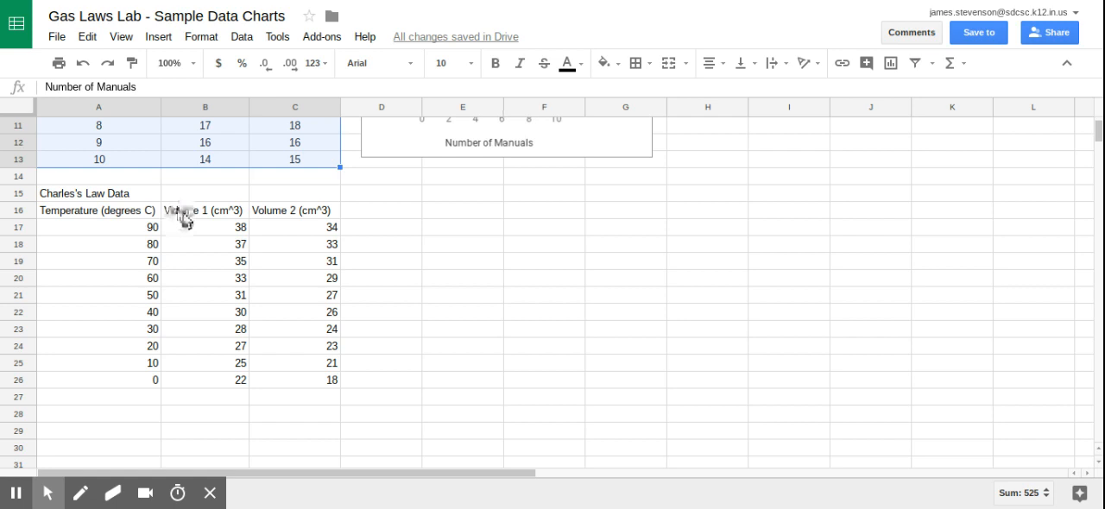
drag(183, 218, 300, 391)
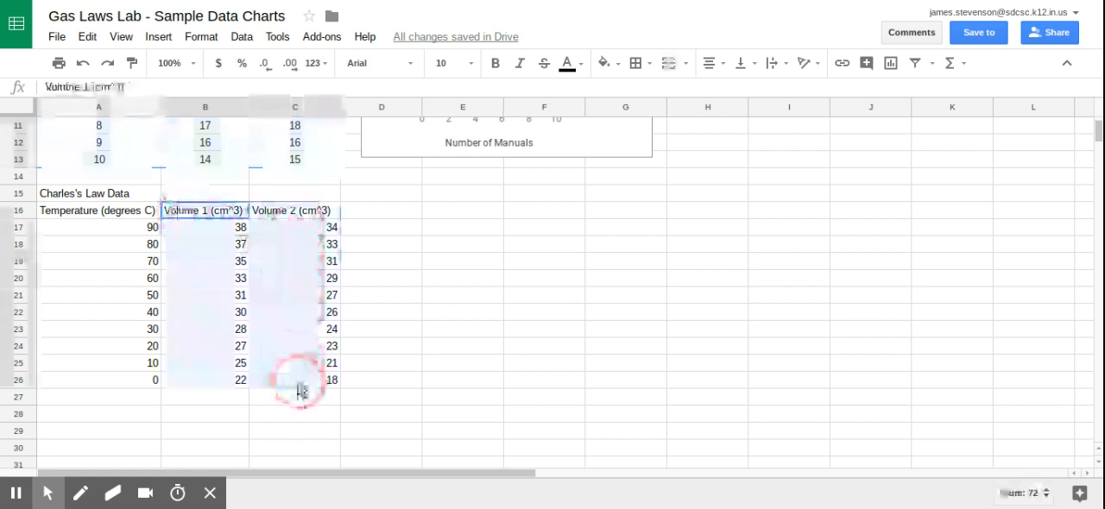
click(268, 218)
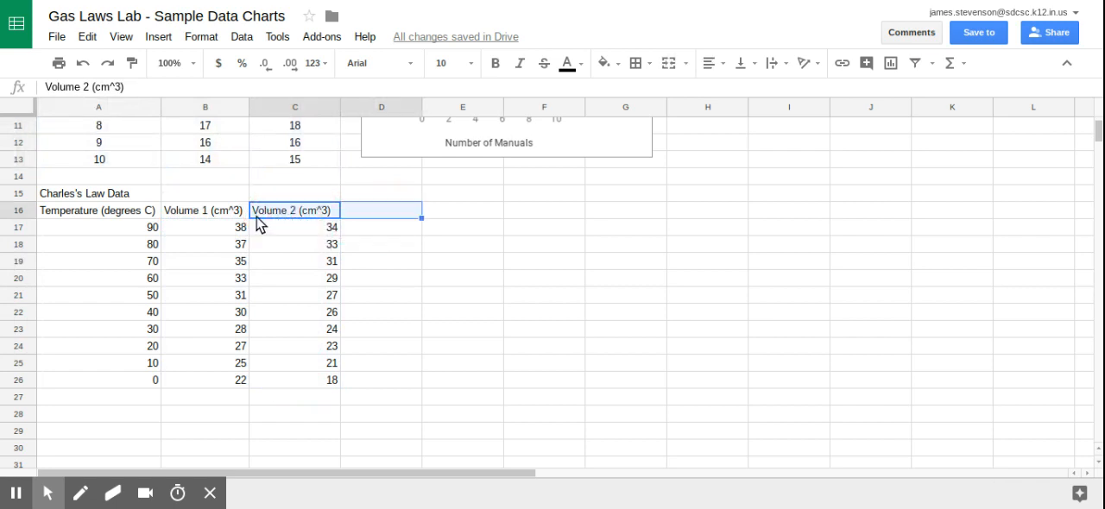
click(199, 221)
drag(198, 220, 312, 391)
key(ctrl+c)
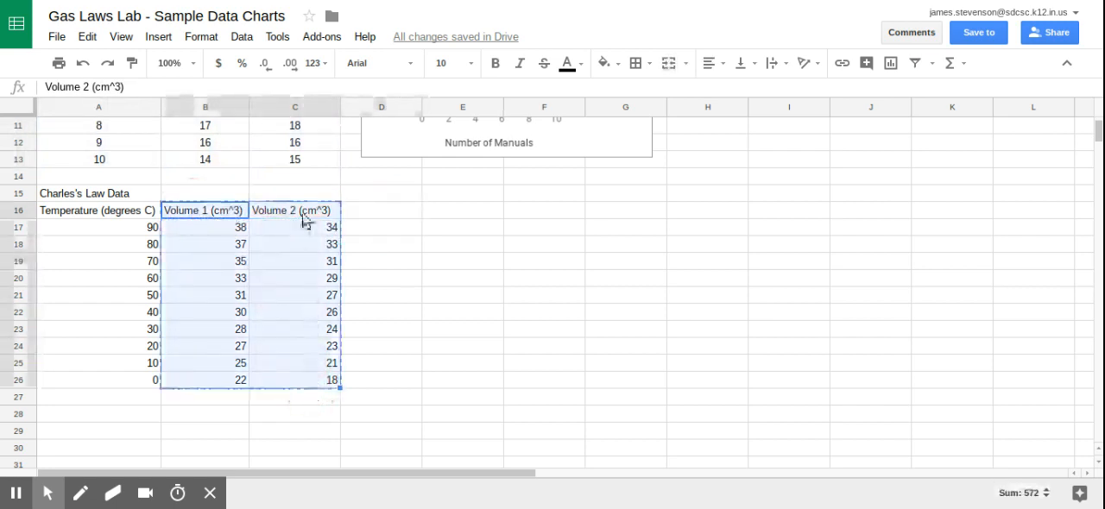
click(362, 216)
key(ctrl+v)
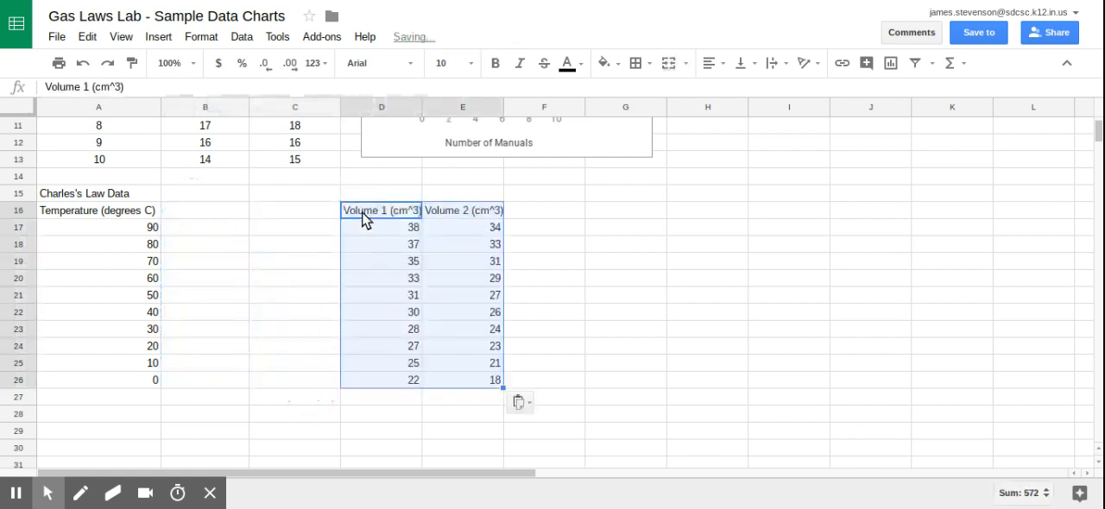
Enter the header "Average Volume (cm^3)" in cell B16 of the Charles's Law table.
click(194, 209)
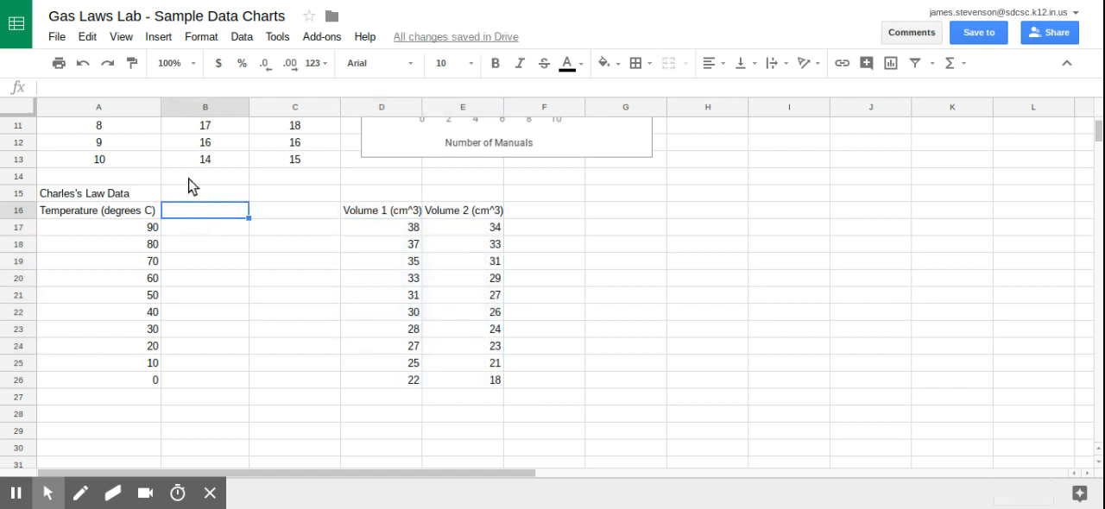
text(Av)
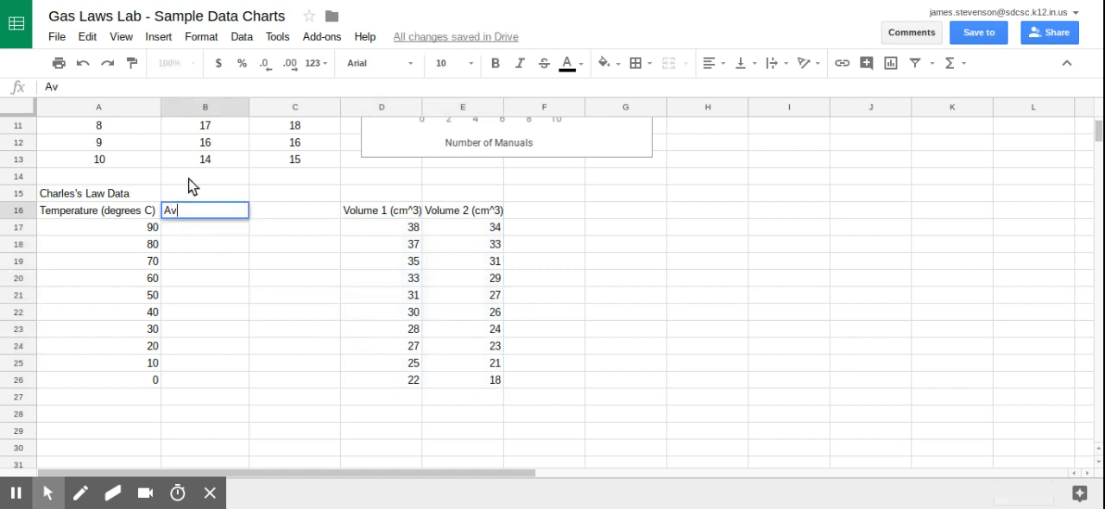
text(erage Volume ()
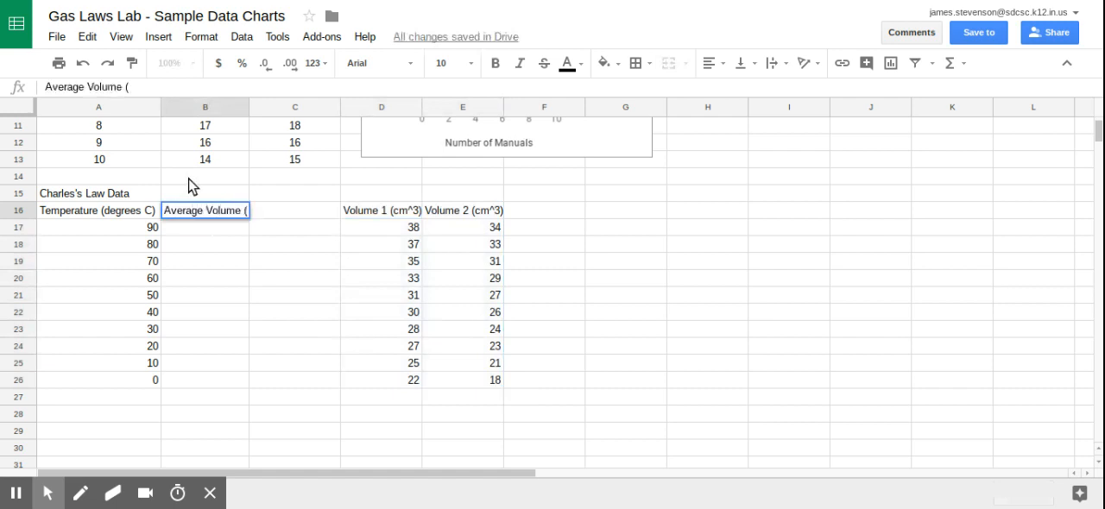
text(cm^3))
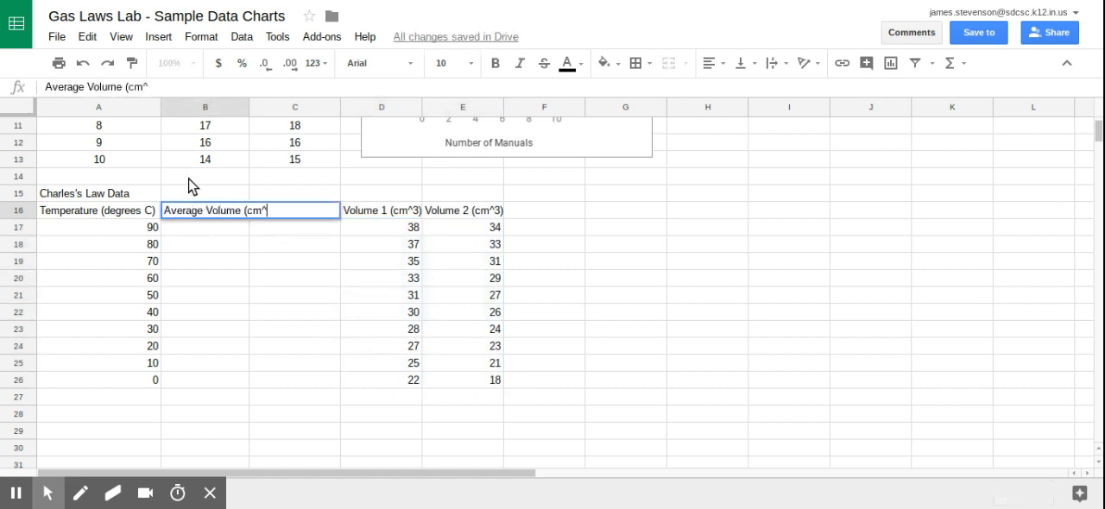
key(BackSpace)
key(Return)
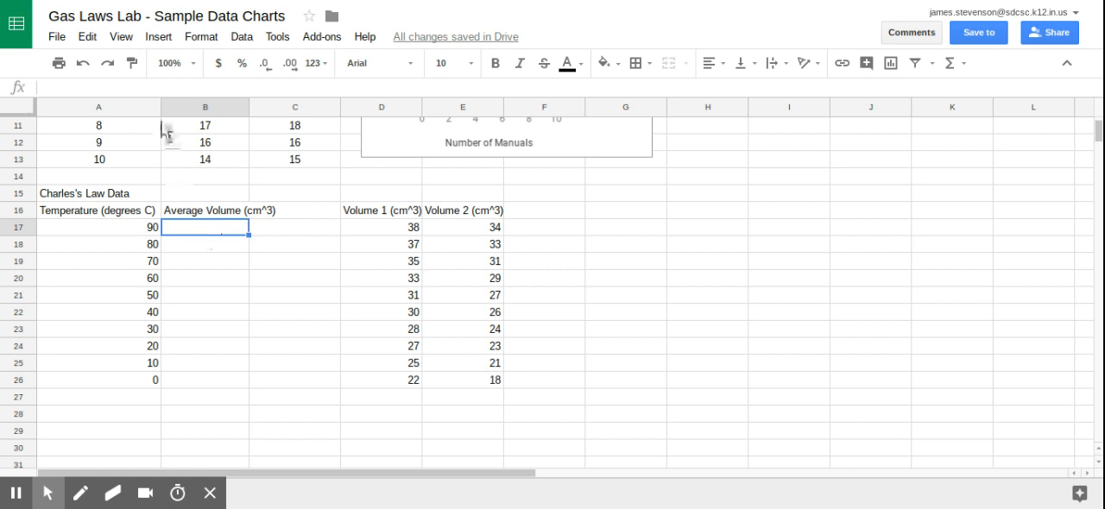
Enter the formula =average(D17:E17) in cell B17 to average the two volume trials at 90 degrees.
click(129, 86)
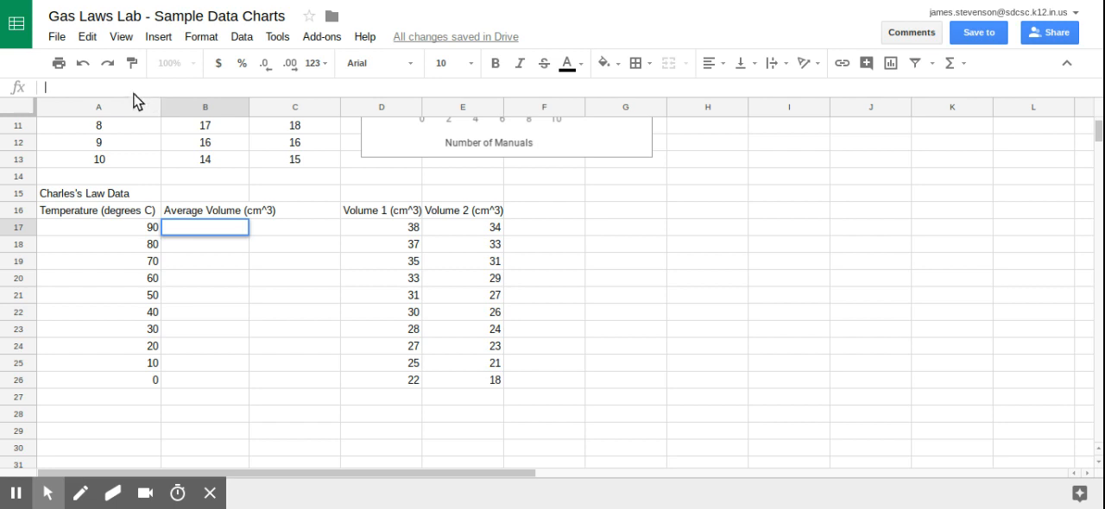
text(=)
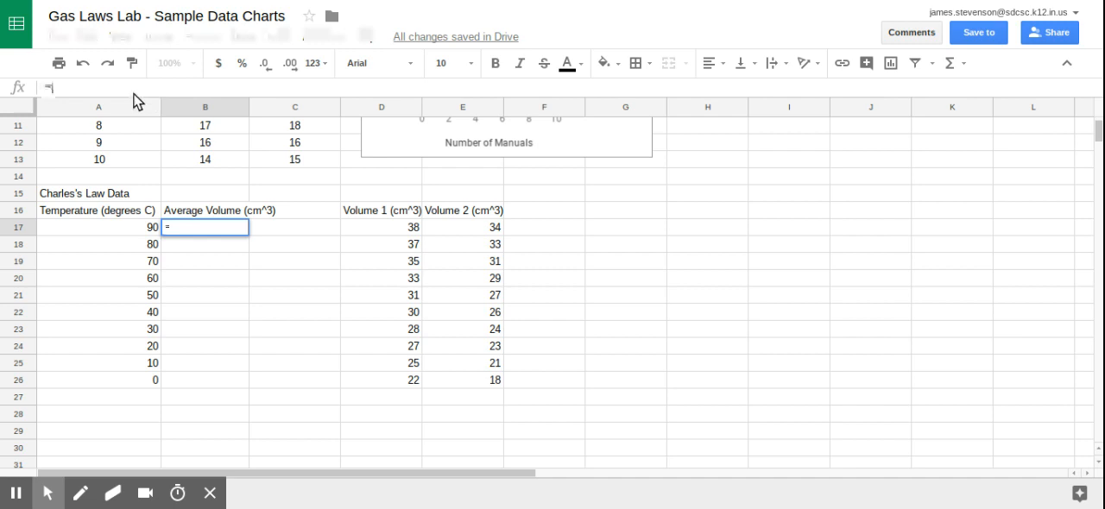
text(average)
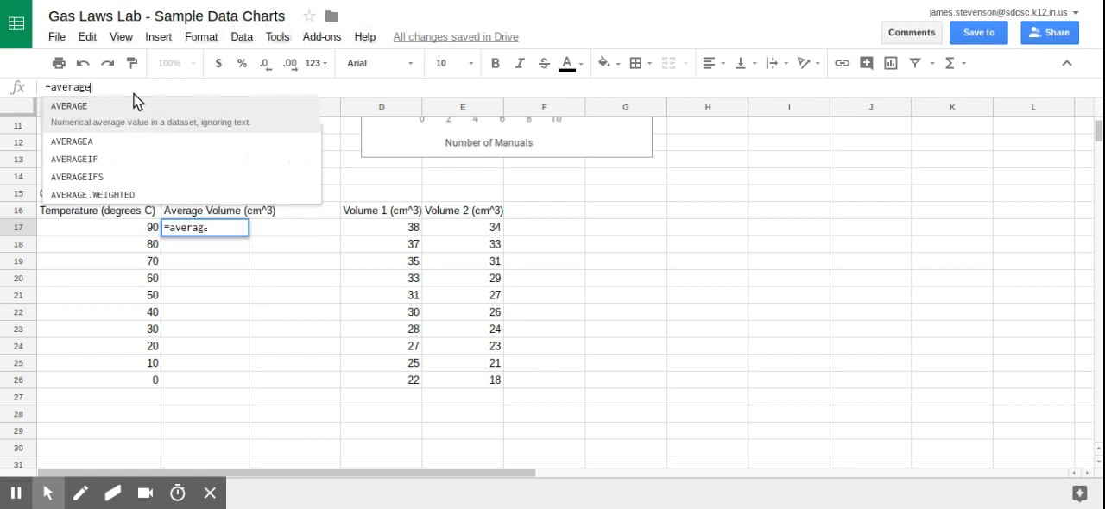
text(()
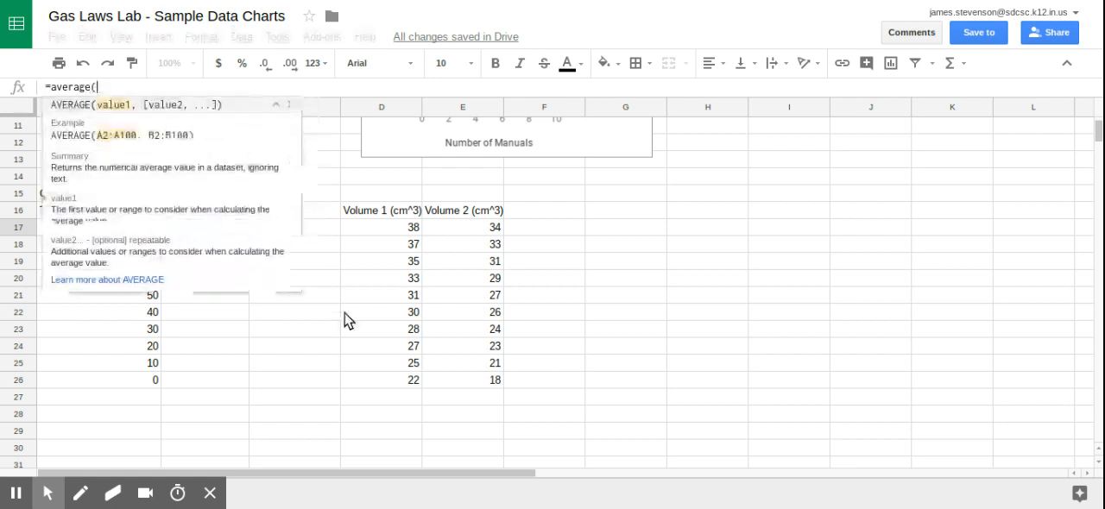
drag(404, 235, 484, 245)
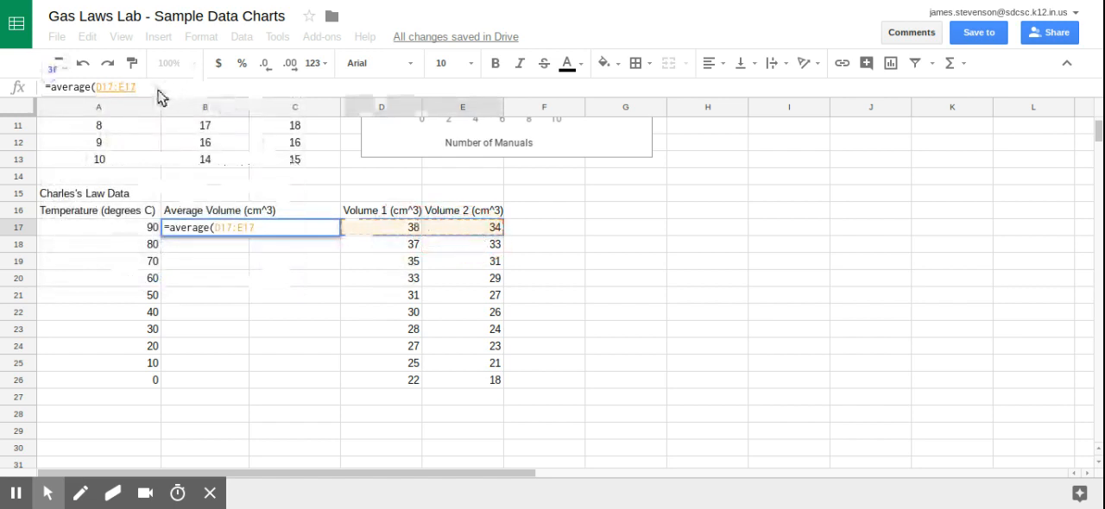
text())
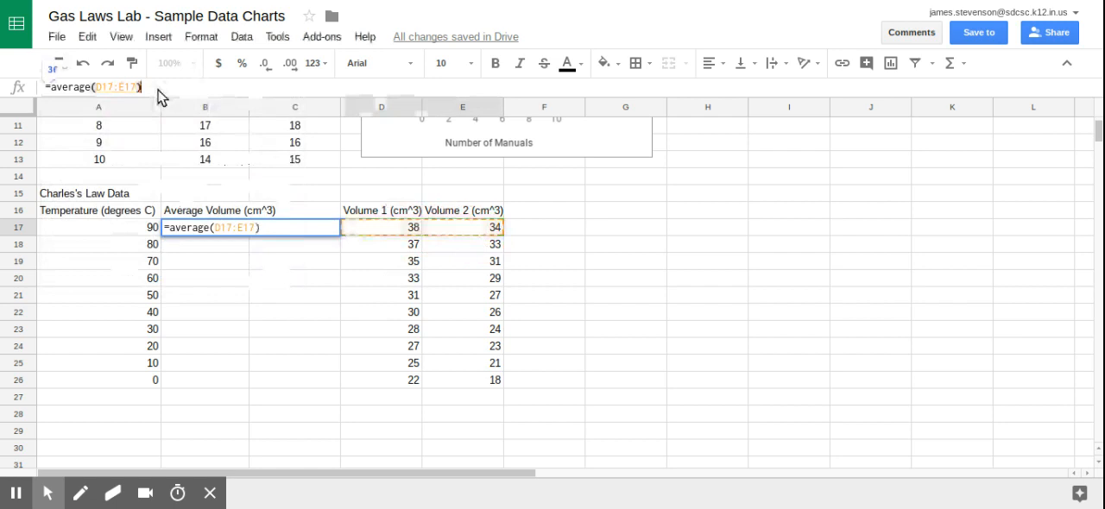
key(Return)
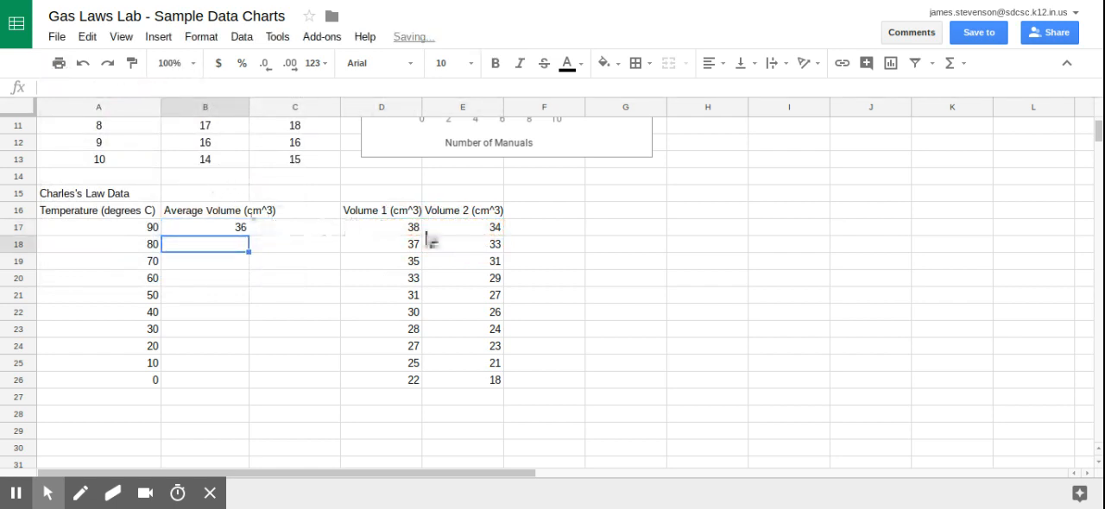
Fill the average formula from B17 down through B26.
click(223, 231)
drag(222, 231, 199, 387)
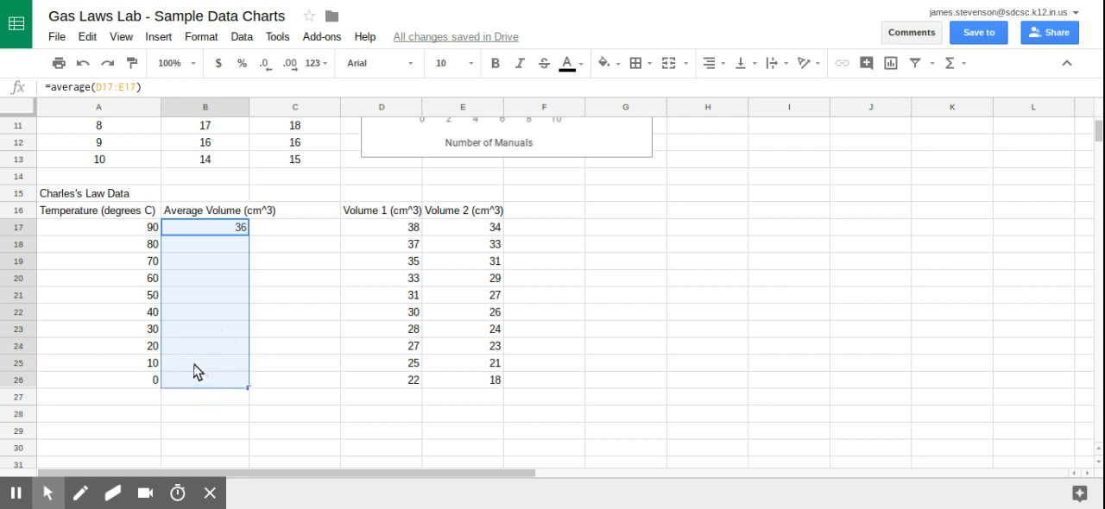
key(ctrl+d)
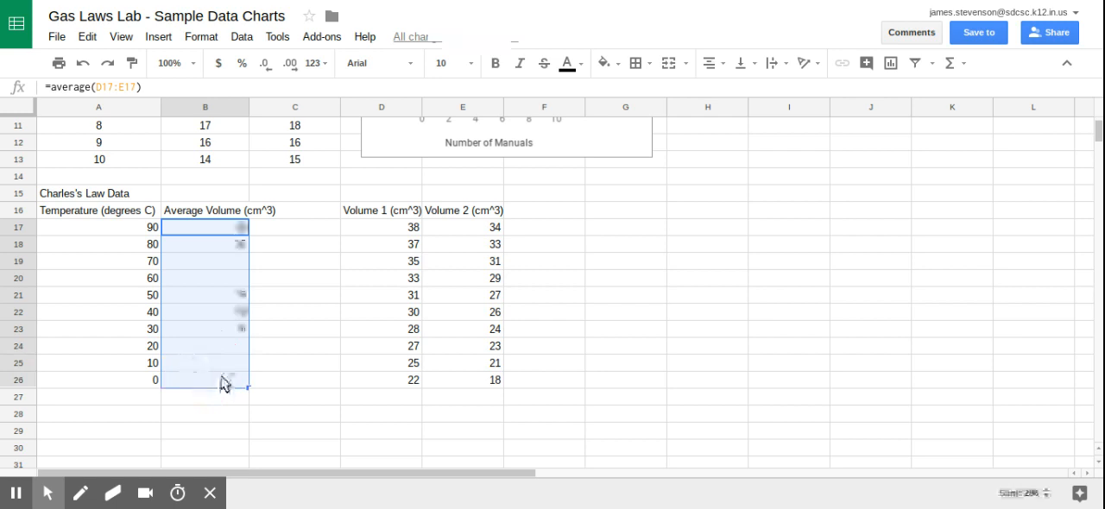
Check the filled average formulas in cells B18 to B25 for their row references to columns D and E.
click(216, 251)
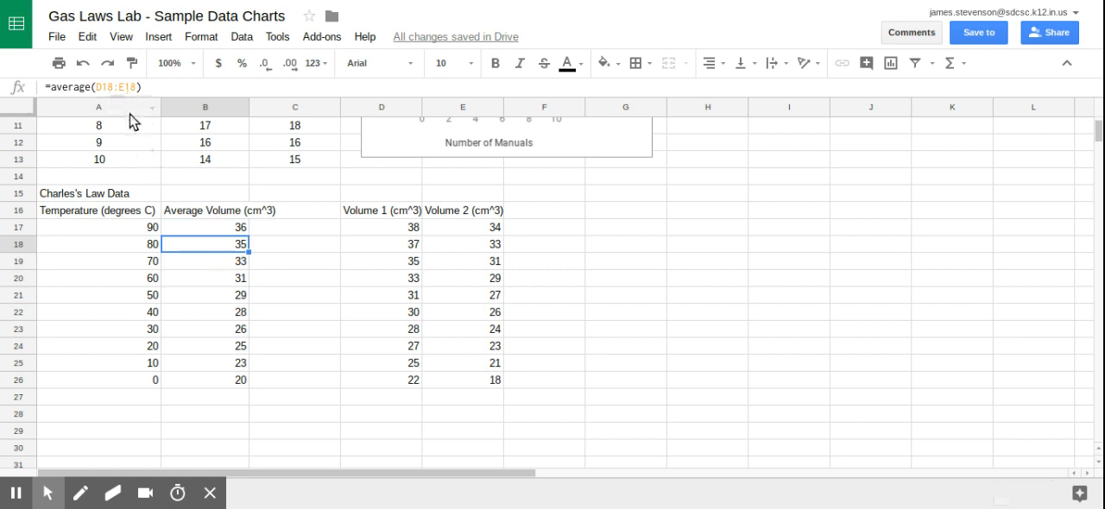
click(185, 264)
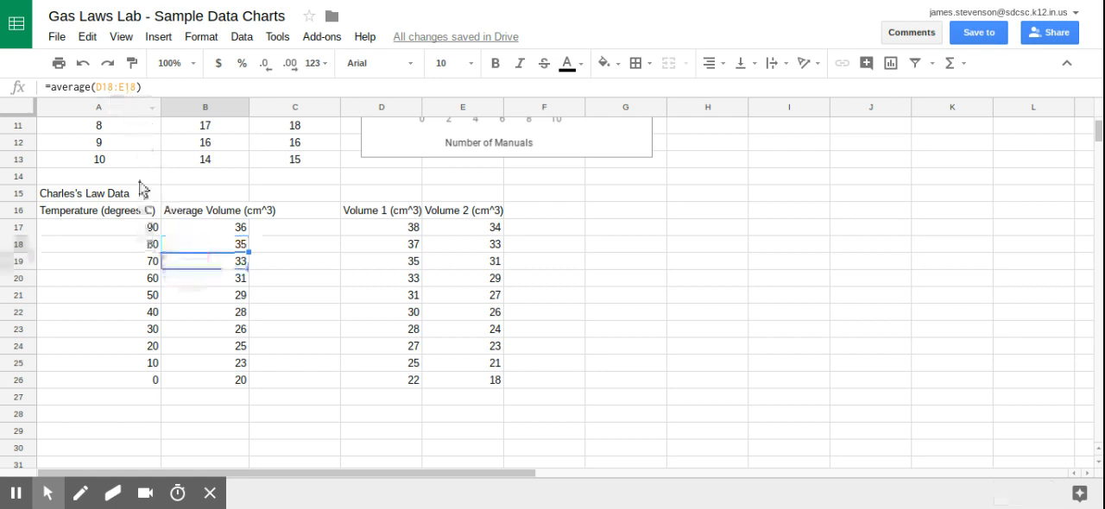
click(186, 281)
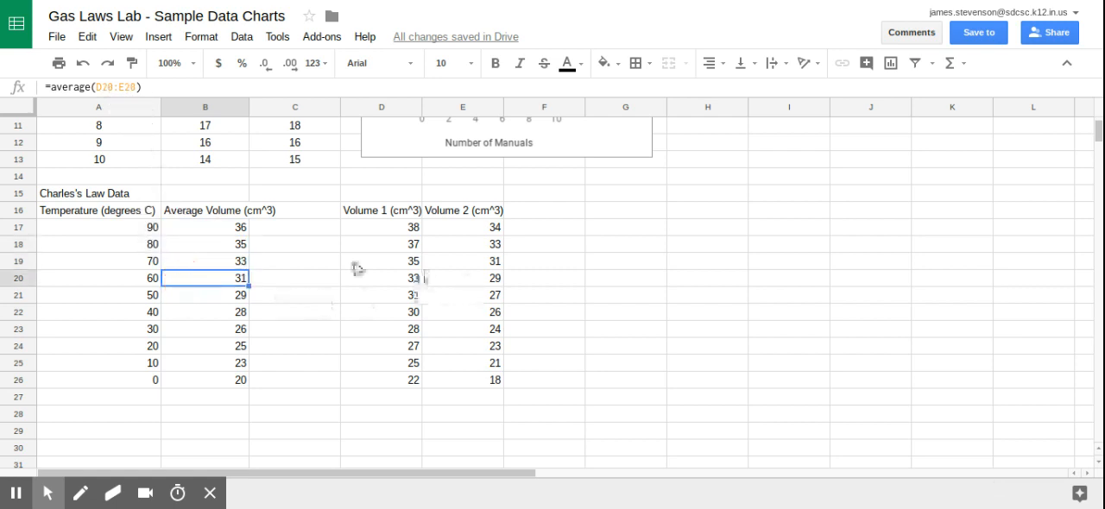
click(201, 298)
click(201, 311)
click(200, 332)
click(194, 348)
click(189, 364)
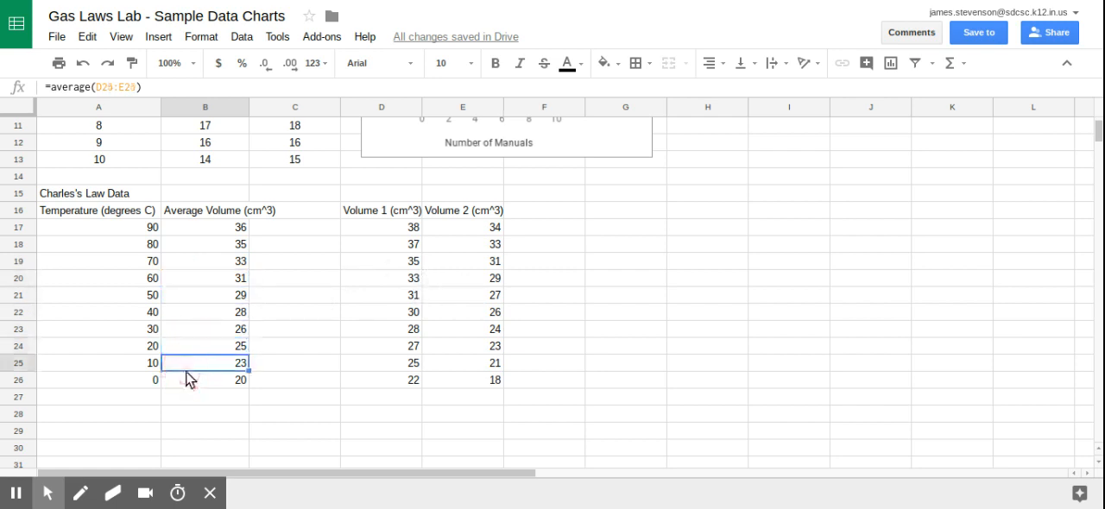
Insert a scatter chart from the Temperature and Average Volume columns, A16:B26 with headers.
drag(74, 215, 193, 387)
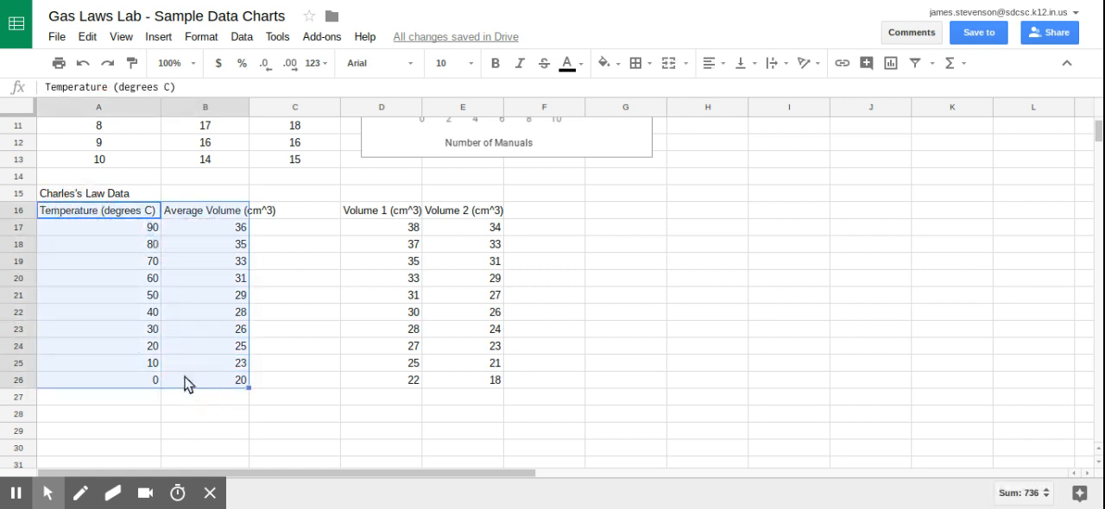
click(156, 39)
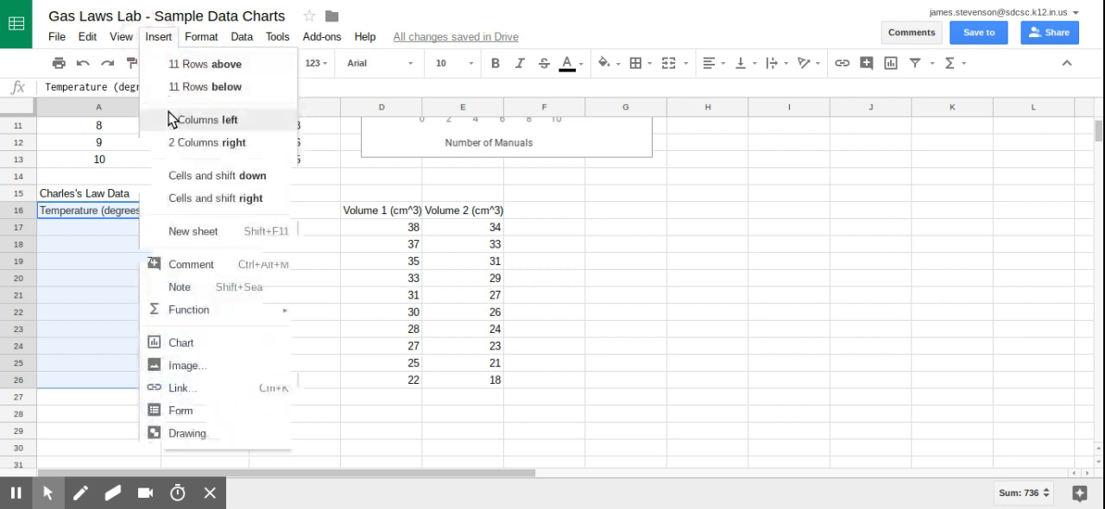
click(201, 345)
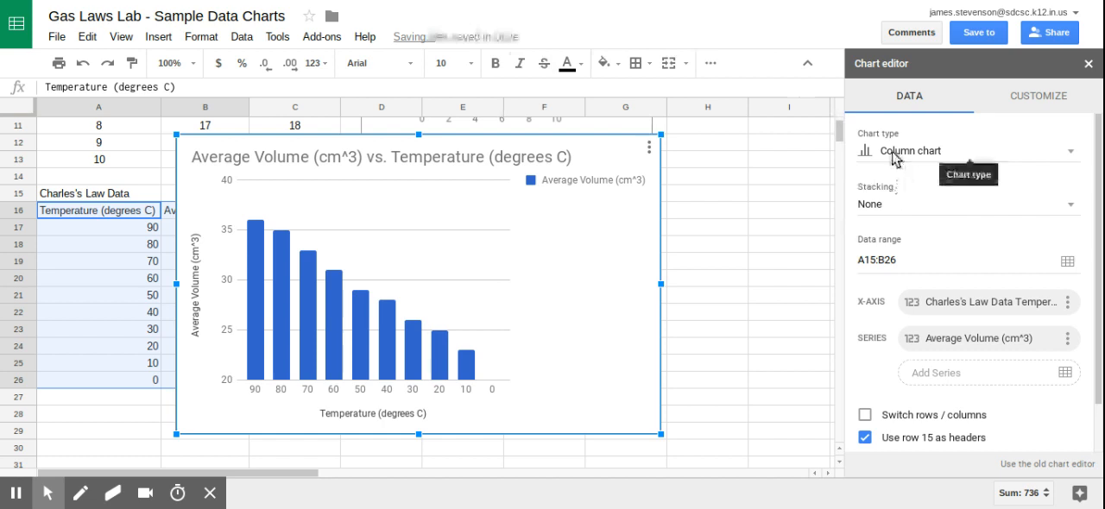
click(891, 152)
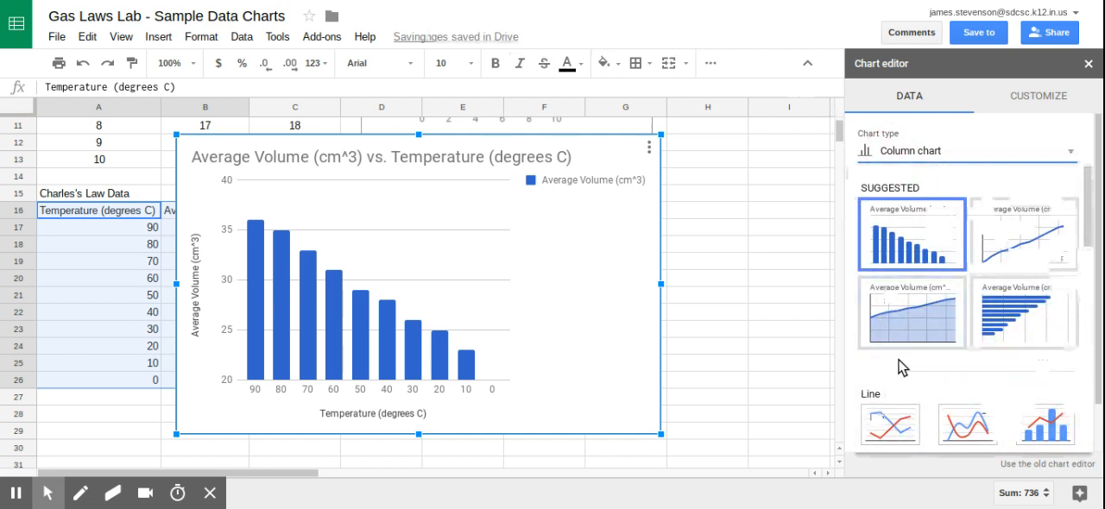
scroll(892, 390, down, 6)
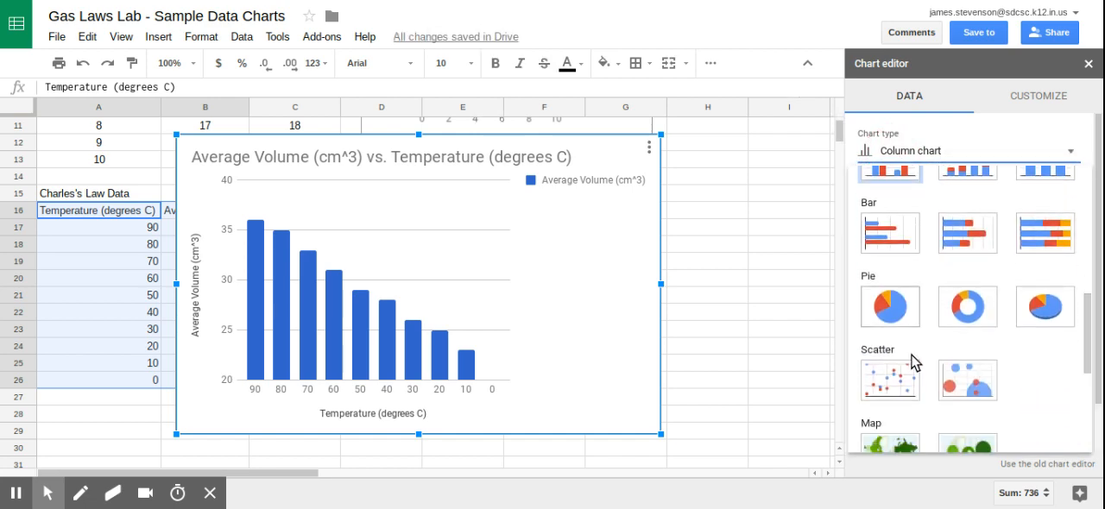
click(896, 275)
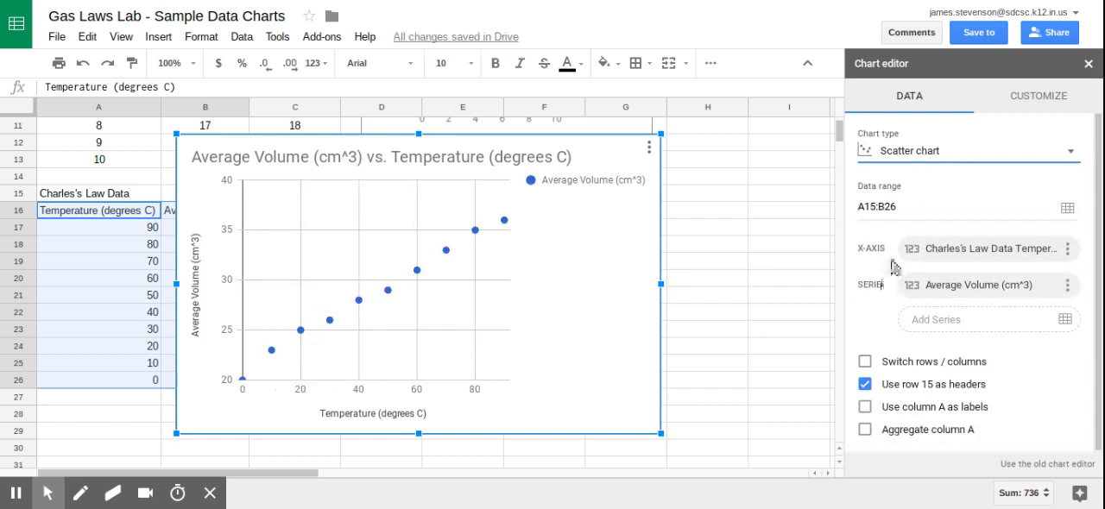
click(917, 158)
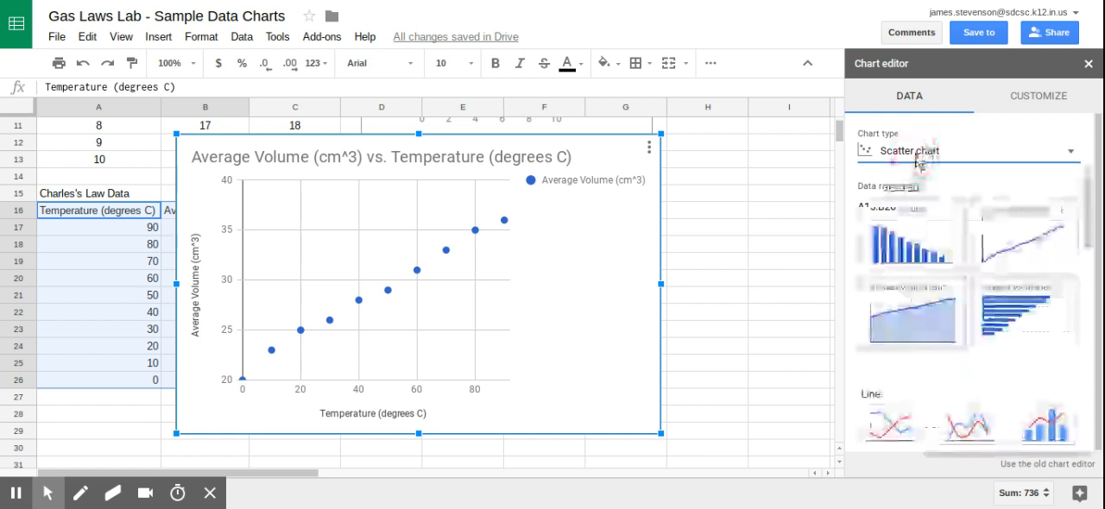
click(1069, 150)
Set the new scatter chart's title to "Charles's Law".
click(1034, 99)
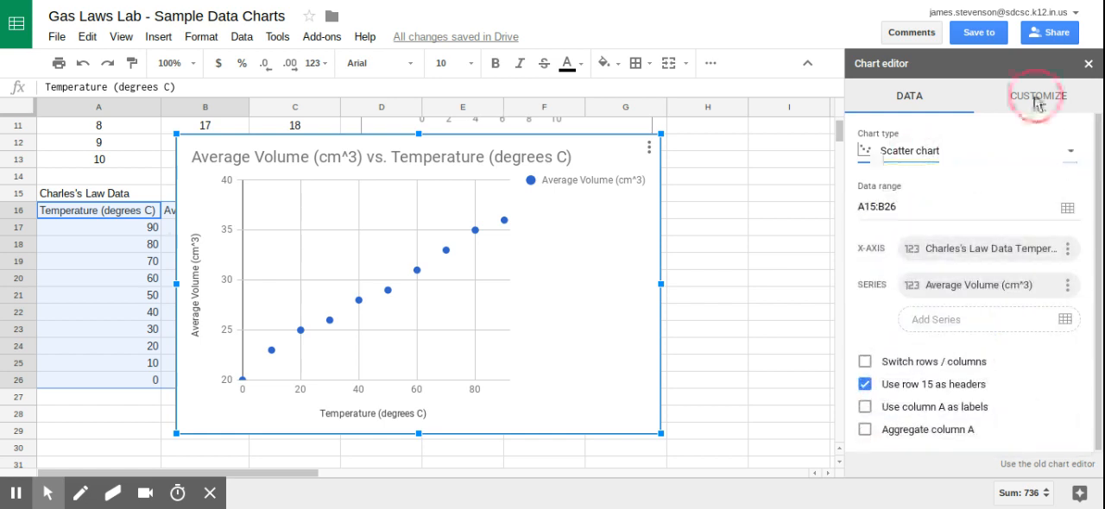
click(911, 166)
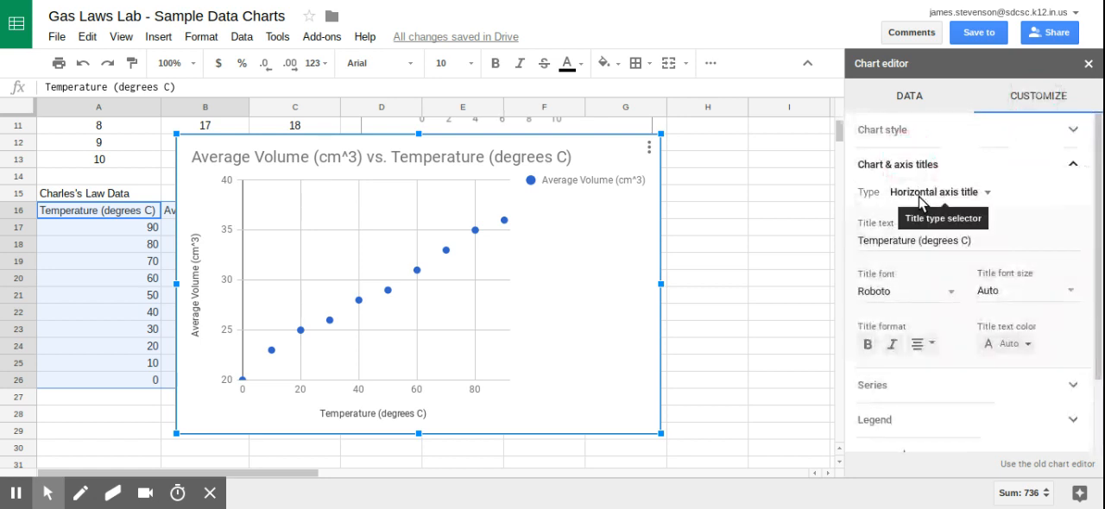
click(922, 195)
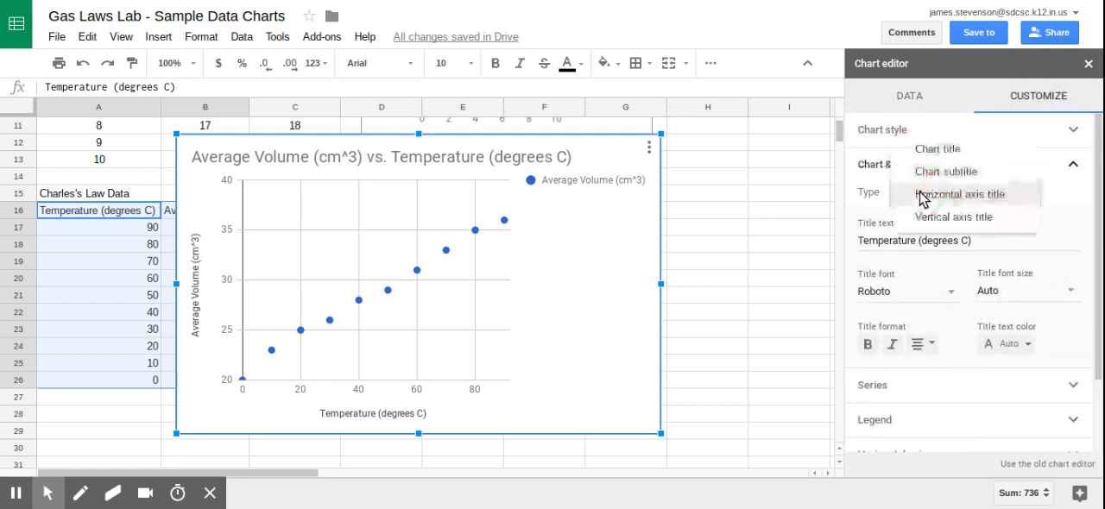
click(927, 150)
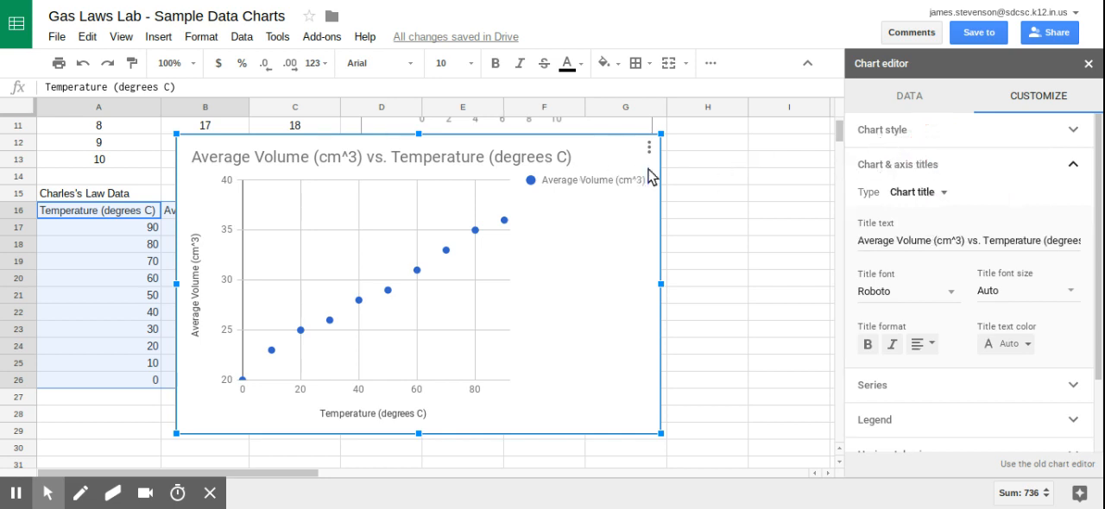
click(919, 240)
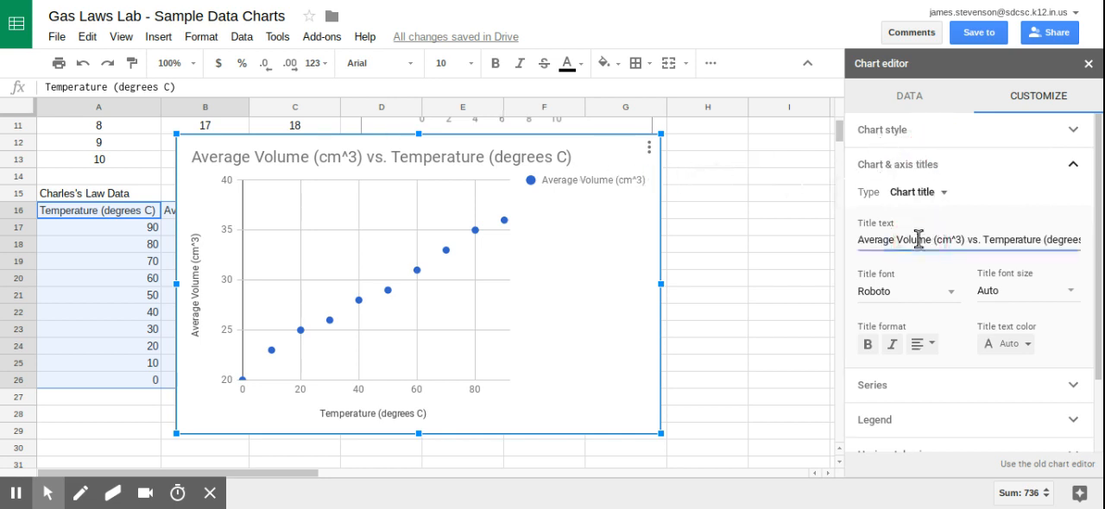
triple_click(919, 239)
text(L)
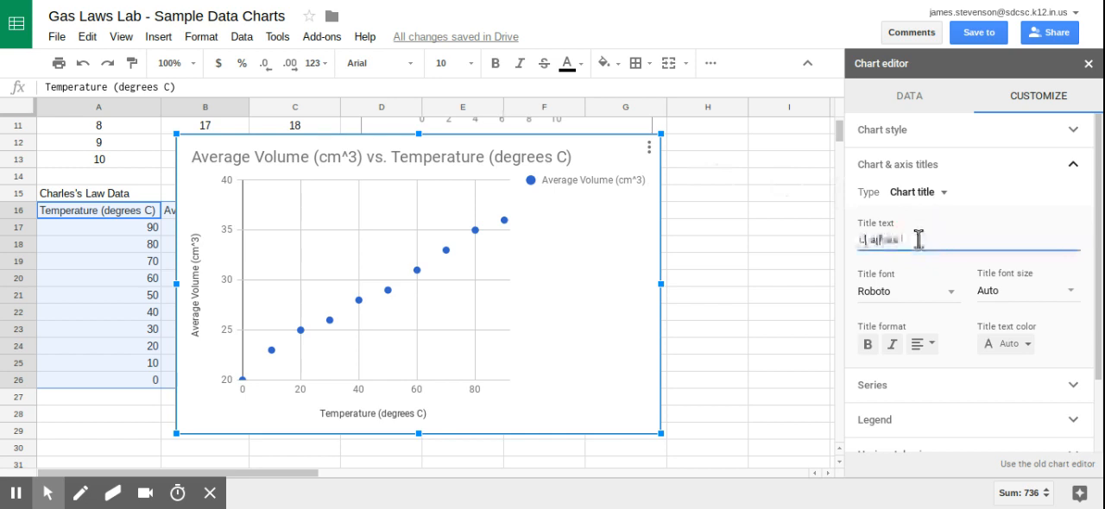
text(harles's Law)
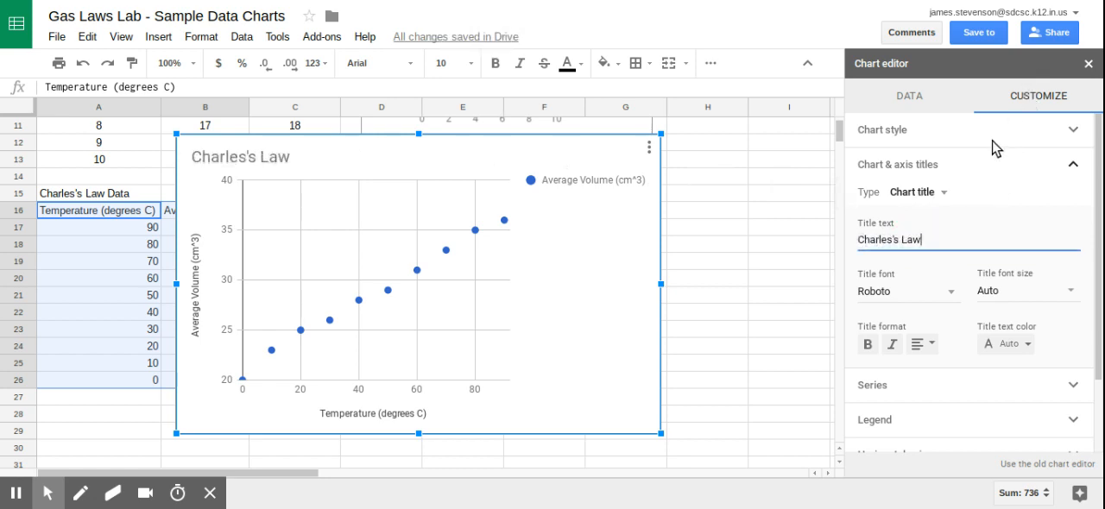
click(987, 168)
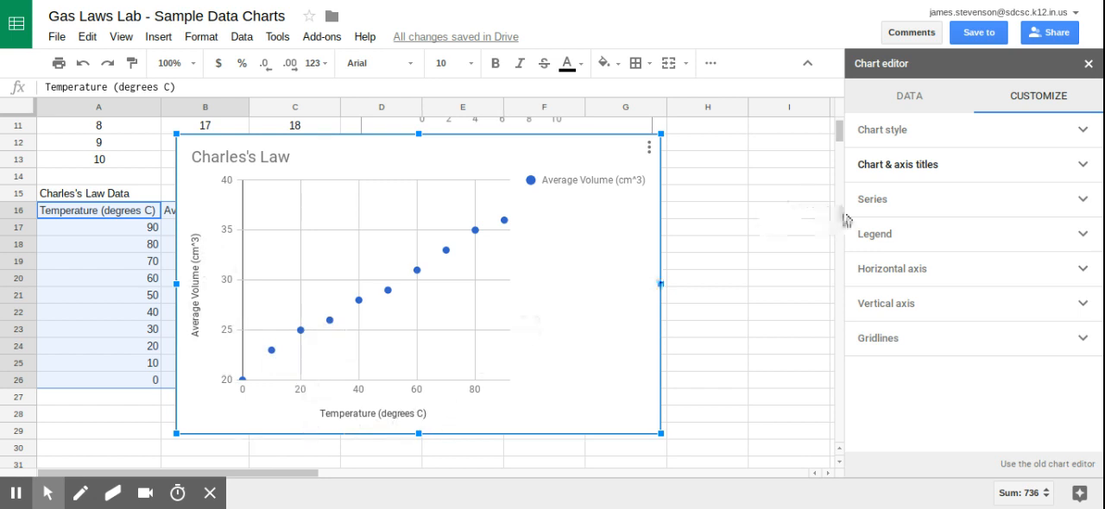
Add a trendline to the Average Volume series and close the chart editor.
click(903, 202)
click(866, 412)
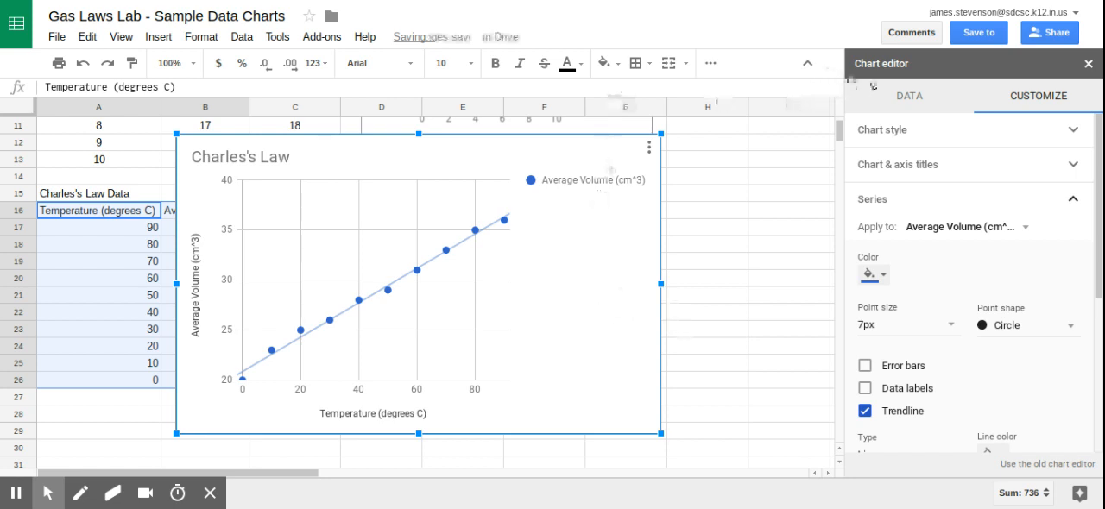
click(1089, 64)
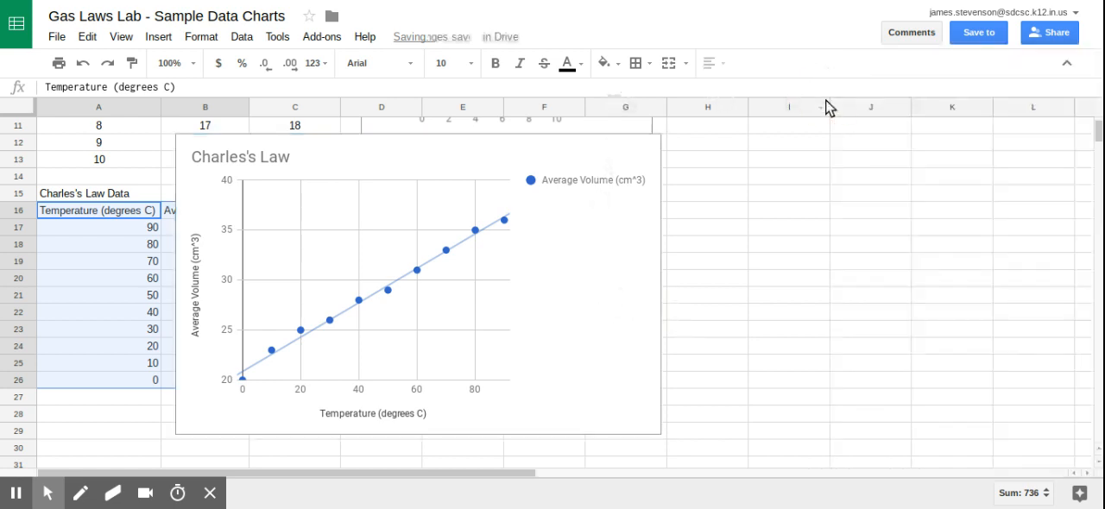
Shrink the Charles's Law chart and place it beside its data table, over columns F to I from row 15 to 25.
click(646, 157)
drag(661, 137, 539, 270)
drag(469, 326, 682, 274)
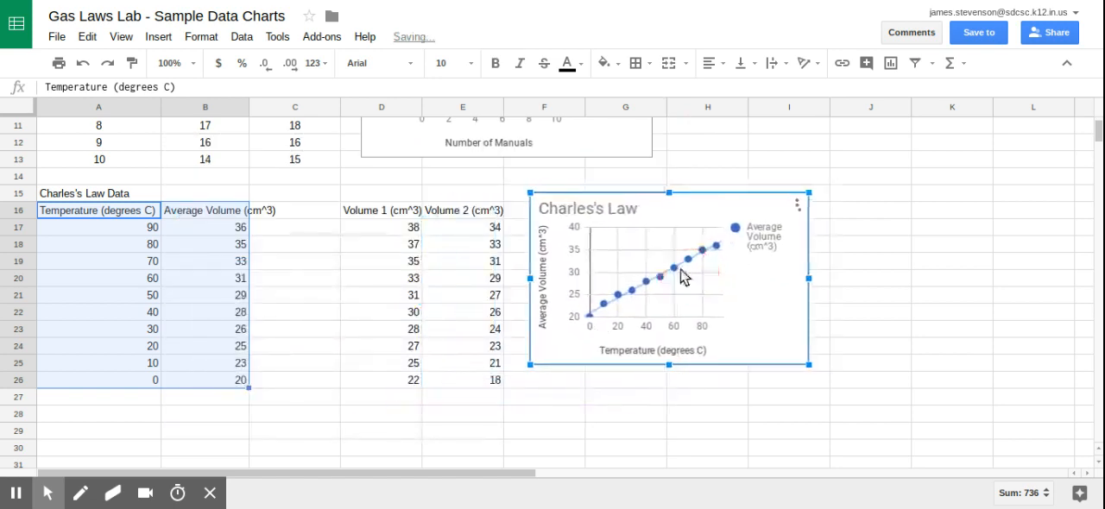
Start a numbered entry with "1." in cell A28 below the Charles's Law table.
click(73, 414)
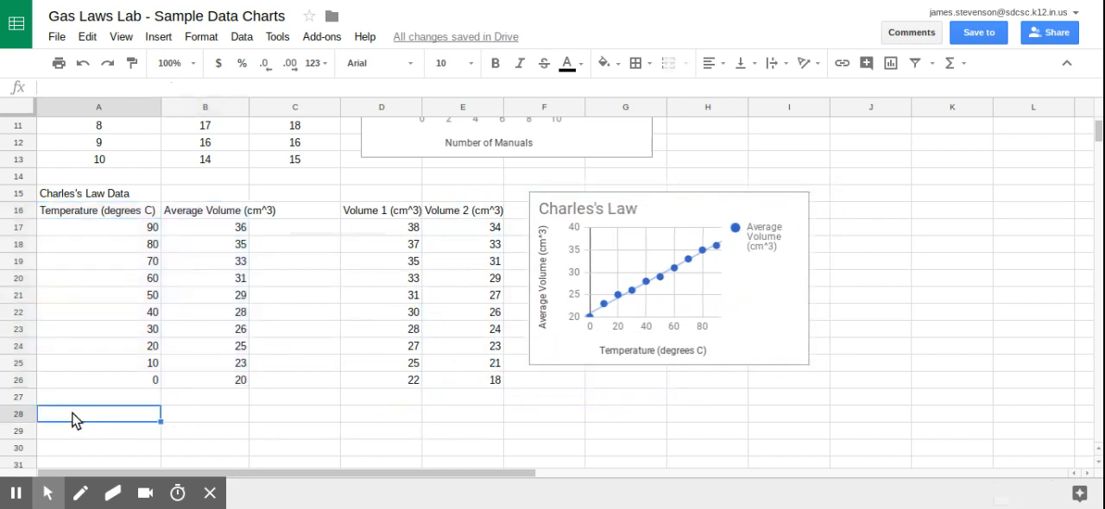
text(1.)
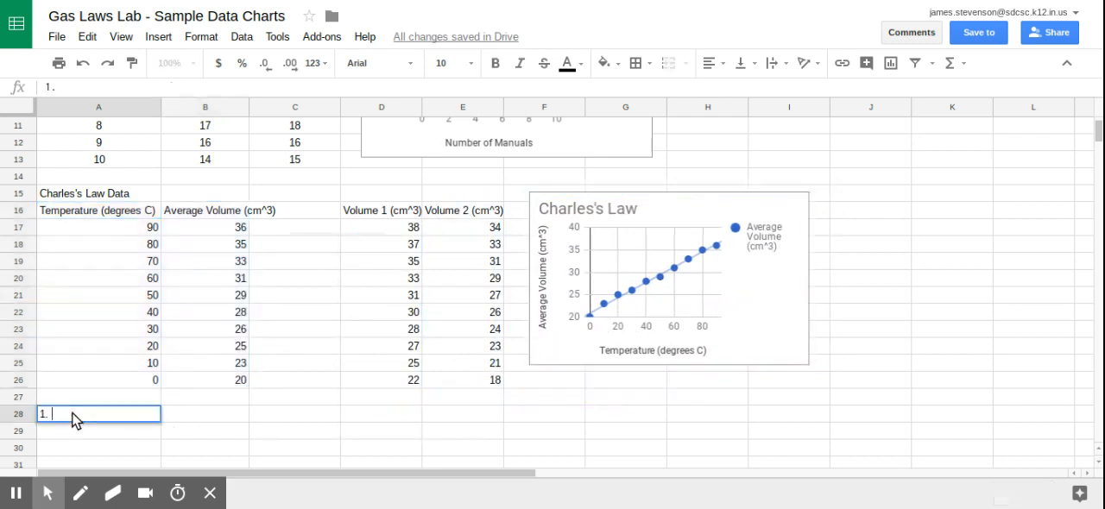